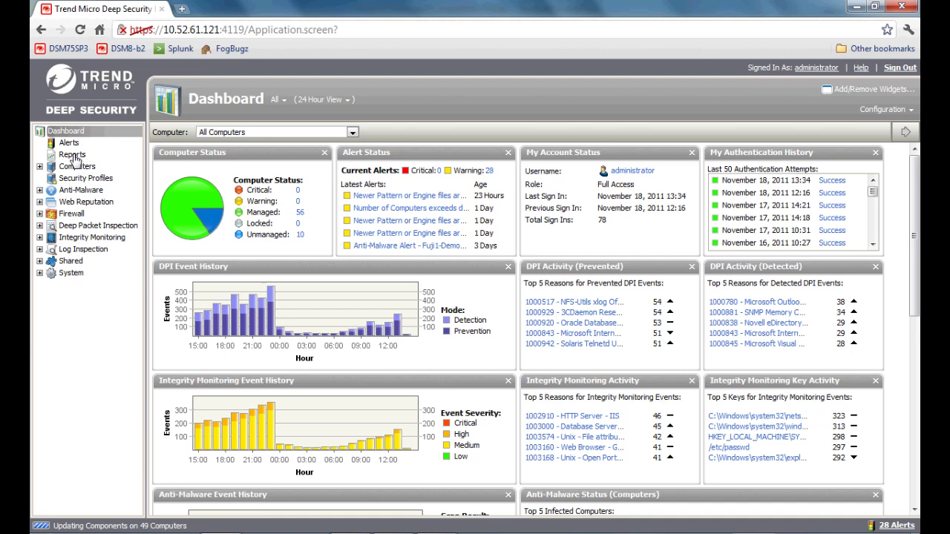
# Step: Expand and then collapse the Computers group in the Deep Security navigation tree
pyautogui.click(41, 167)
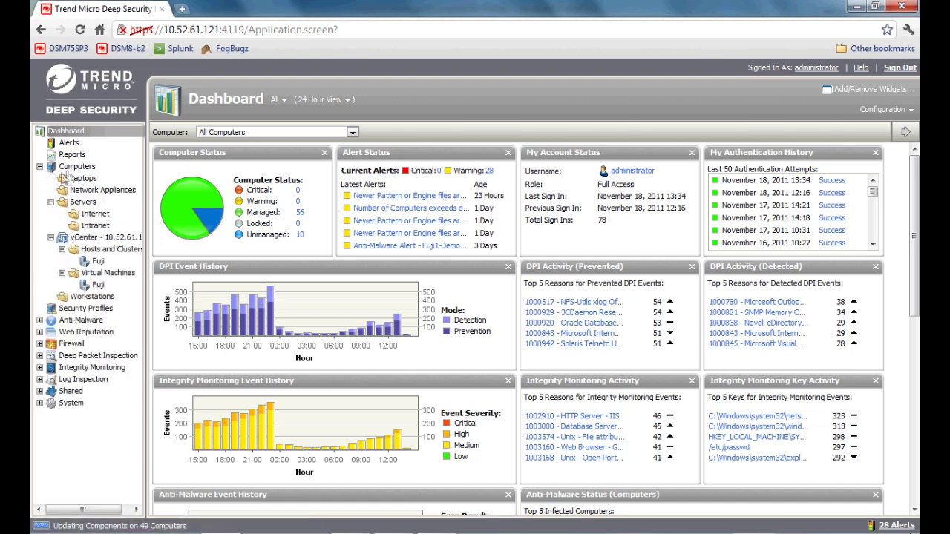
pyautogui.click(40, 167)
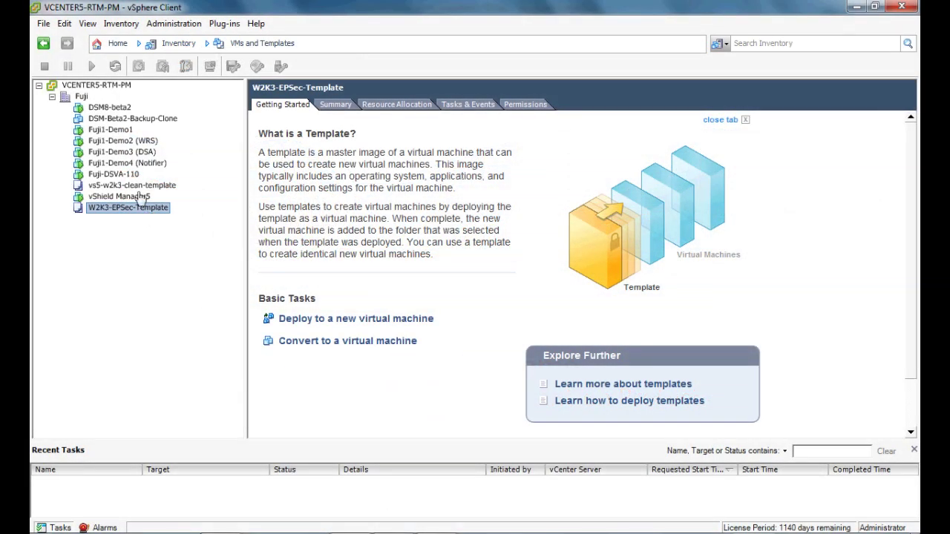
# Step: Deploy 'Test VM' from W2K3-EPSec-Template onto host 10.52.61.110, powering it on after creation
pyautogui.rightClick(109, 215)
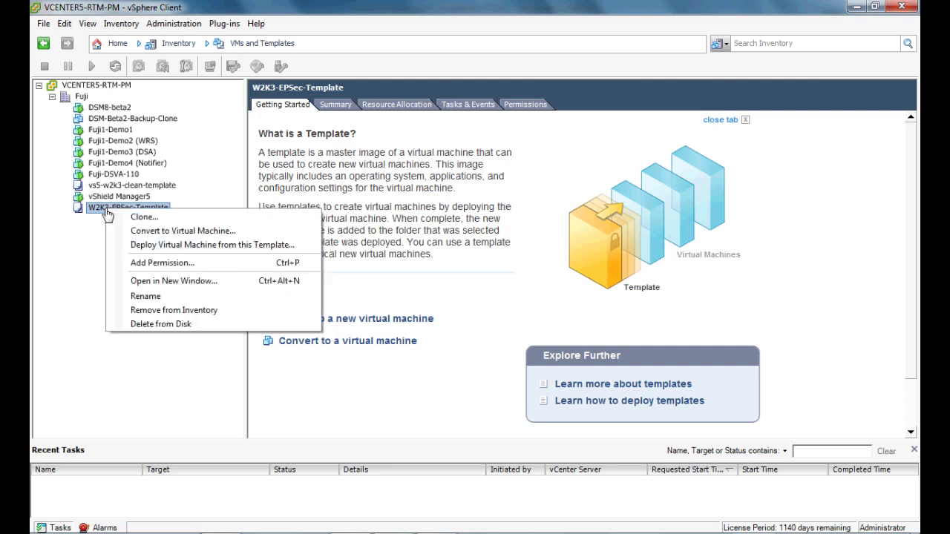
pyautogui.click(156, 244)
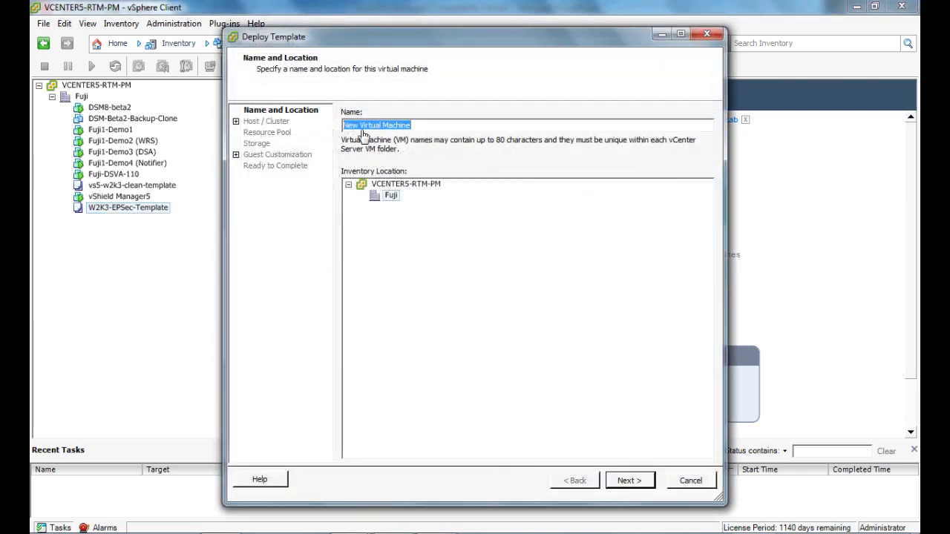
pyautogui.write('Test')
pyautogui.press('BackSpace')
pyautogui.press('BackSpace')
pyautogui.write('st VM')
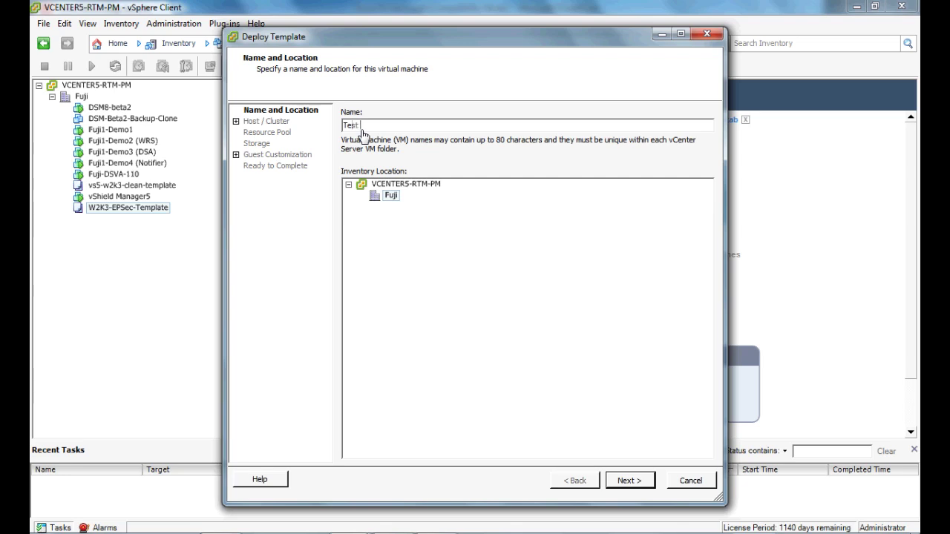
pyautogui.click(624, 482)
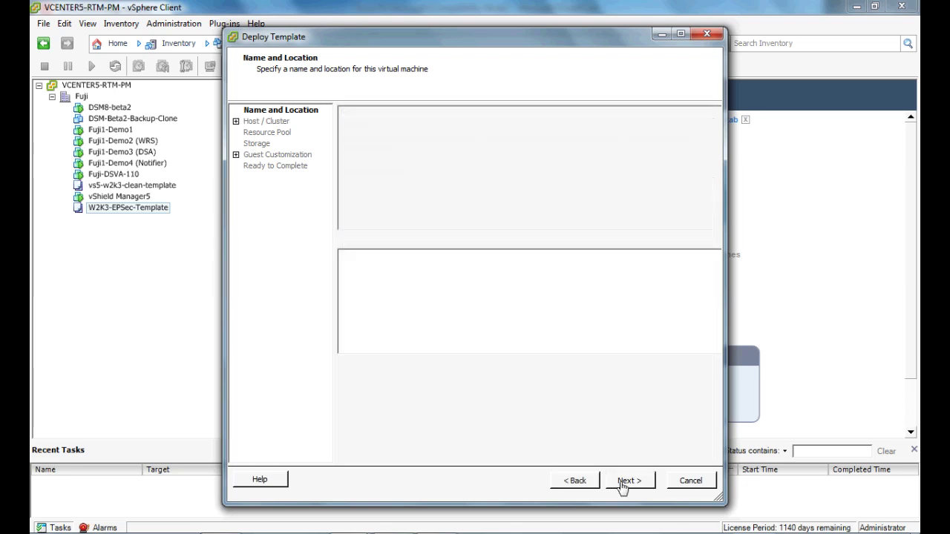
pyautogui.click(401, 123)
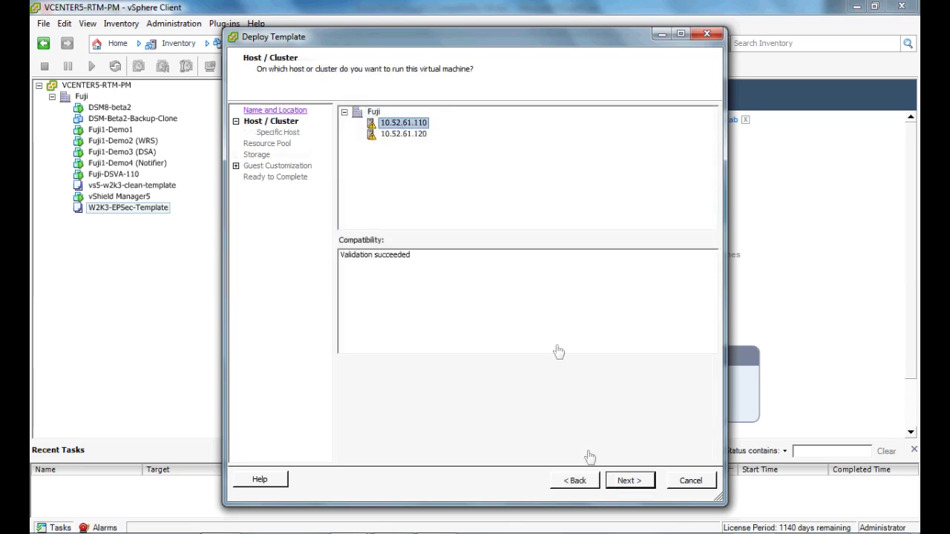
pyautogui.click(623, 481)
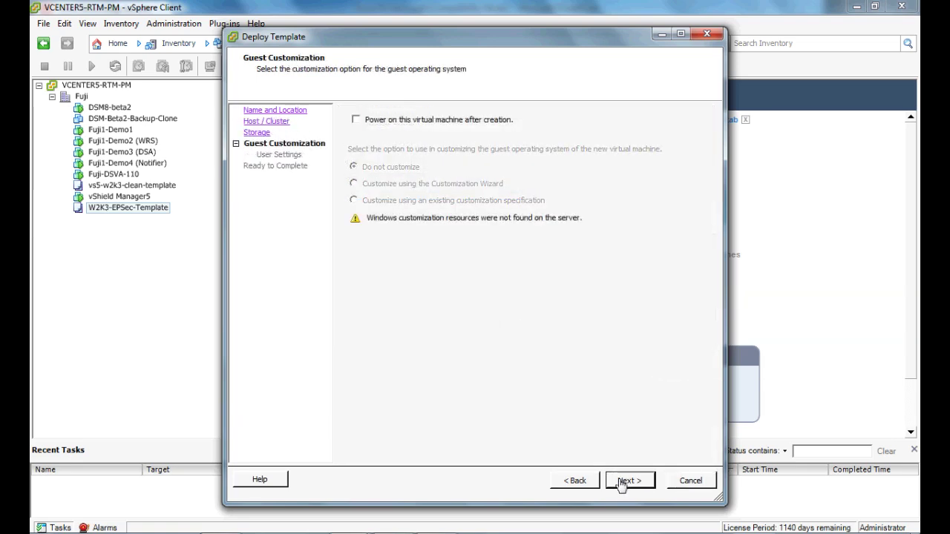
pyautogui.click(458, 127)
pyautogui.click(622, 480)
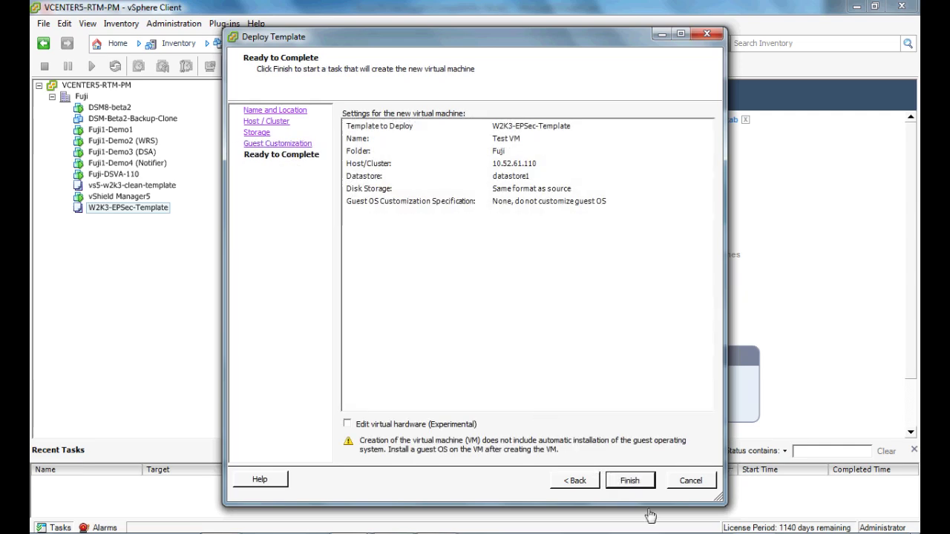
pyautogui.click(629, 480)
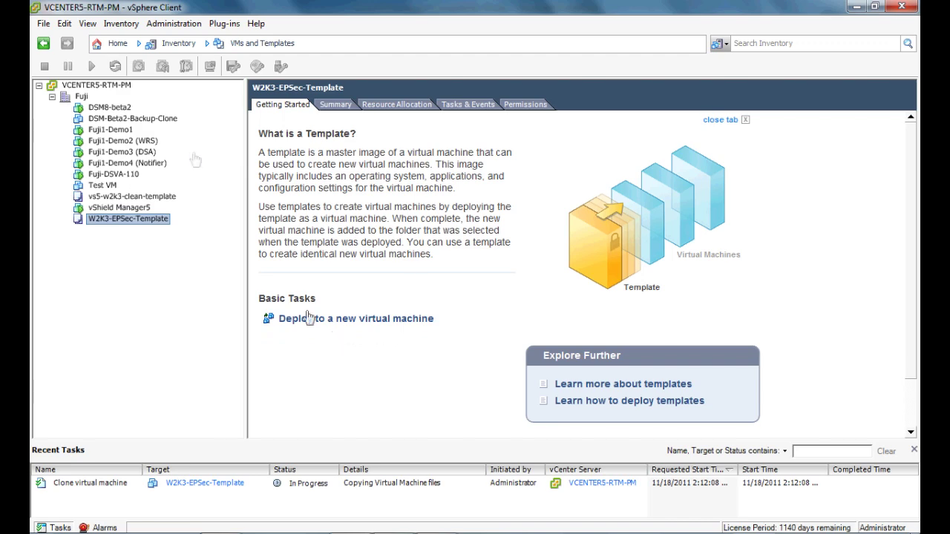
# Step: Check Test VM and its clone task in Hosts and Clusters, then return to Deep Security
pyautogui.click(83, 25)
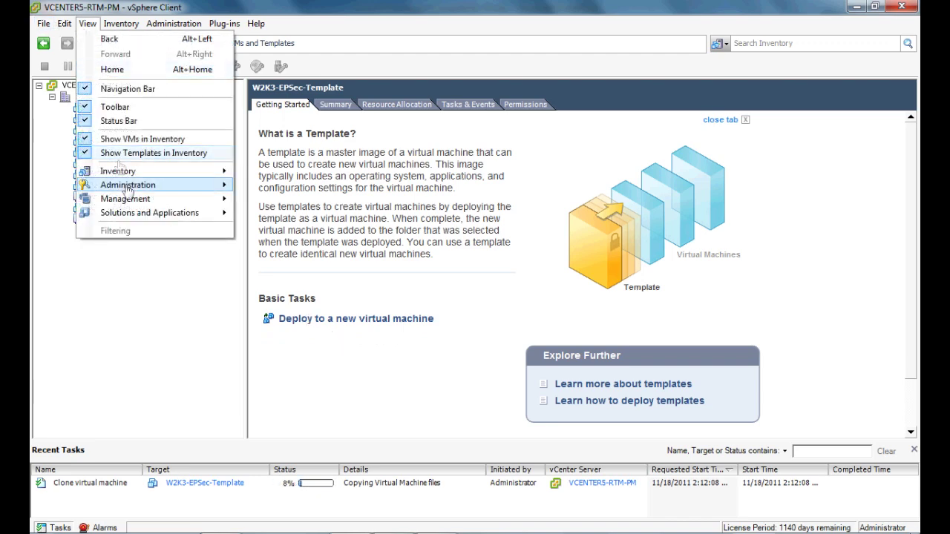
pyautogui.moveTo(126, 175)
pyautogui.click(297, 188)
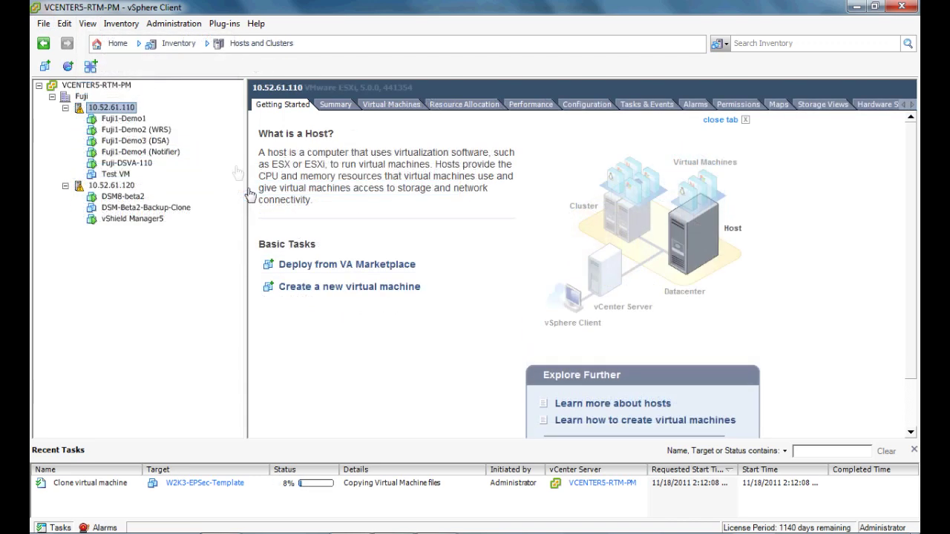
pyautogui.click(115, 175)
pyautogui.click(213, 483)
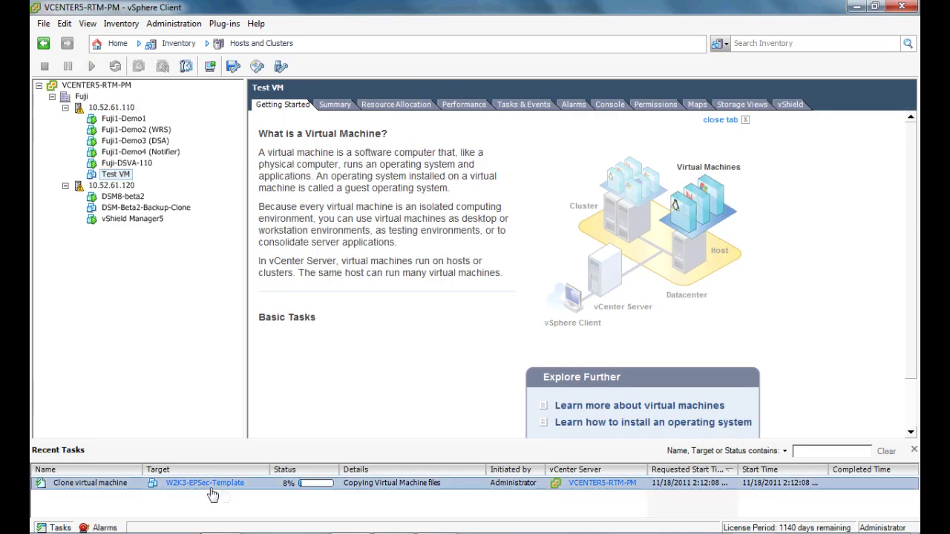
pyautogui.moveTo(222, 531)
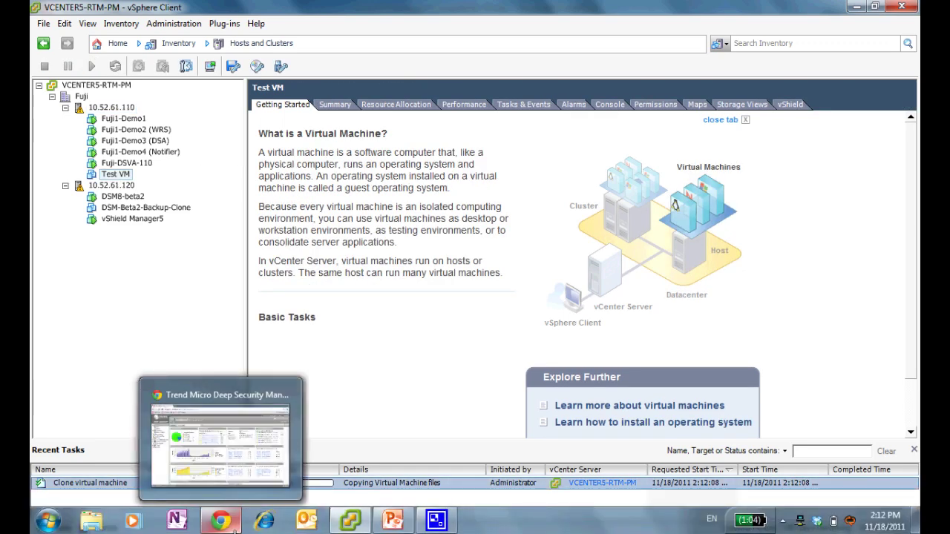
pyautogui.click(220, 521)
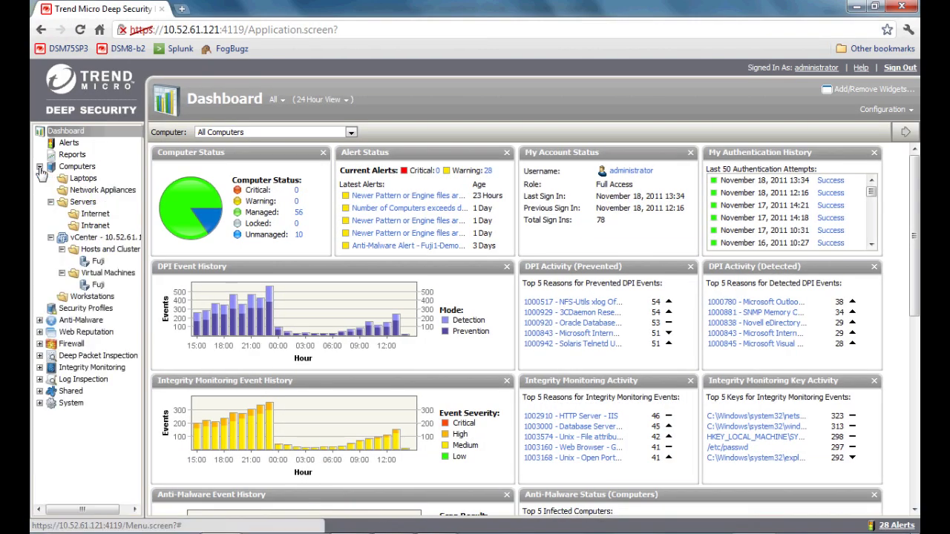
# Step: List the computers in the Fuji virtual machine group and select Fuji1-Demo4
pyautogui.click(90, 286)
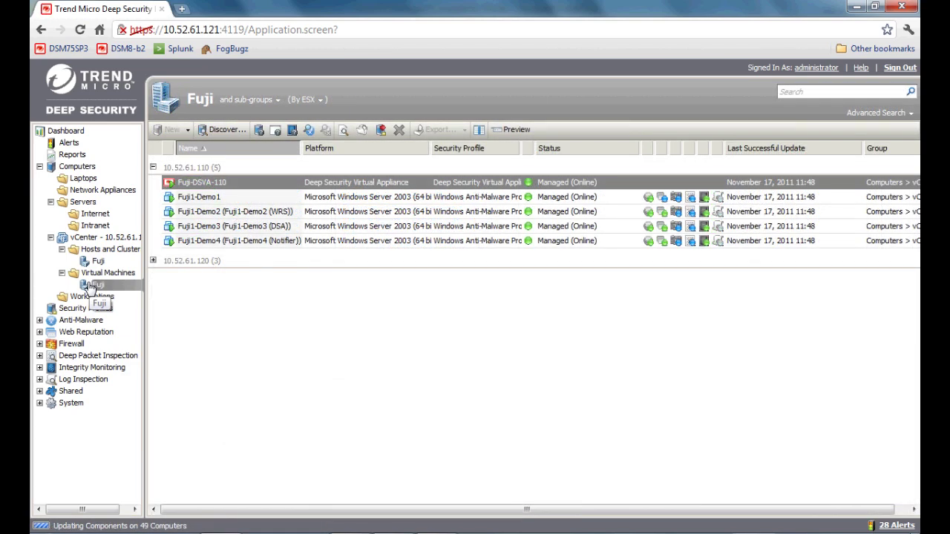
pyautogui.click(92, 295)
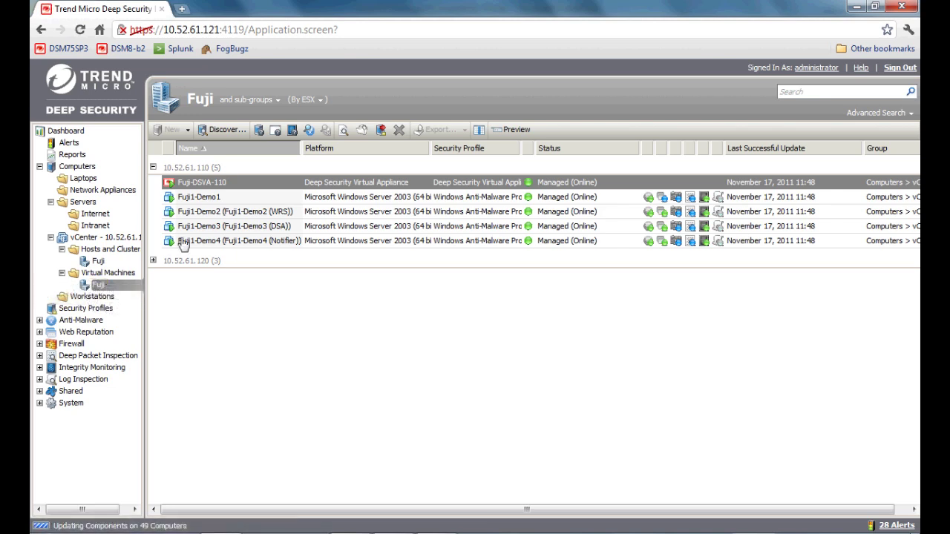
pyautogui.click(182, 243)
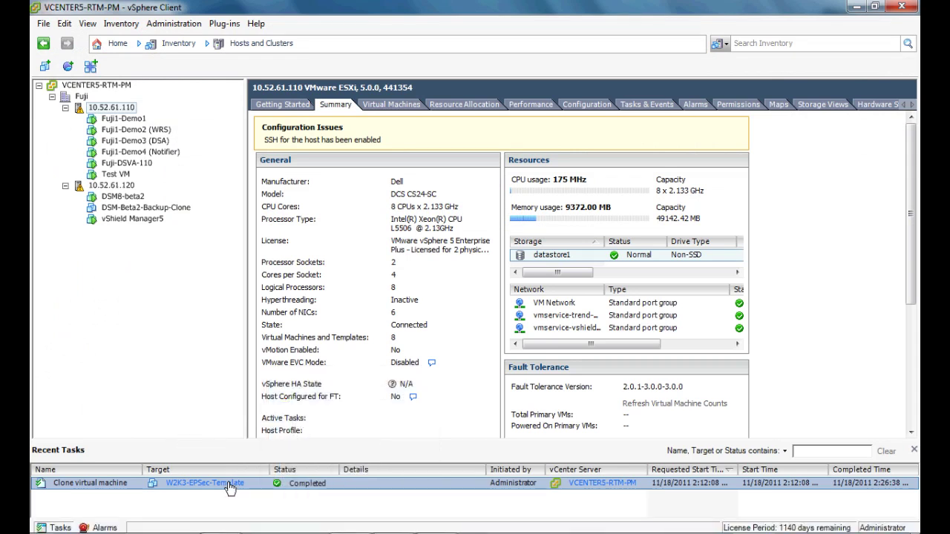
# Step: Return to the Deep Security Fuji list and confirm Test VM shows Managed (Online)
pyautogui.moveTo(363, 526)
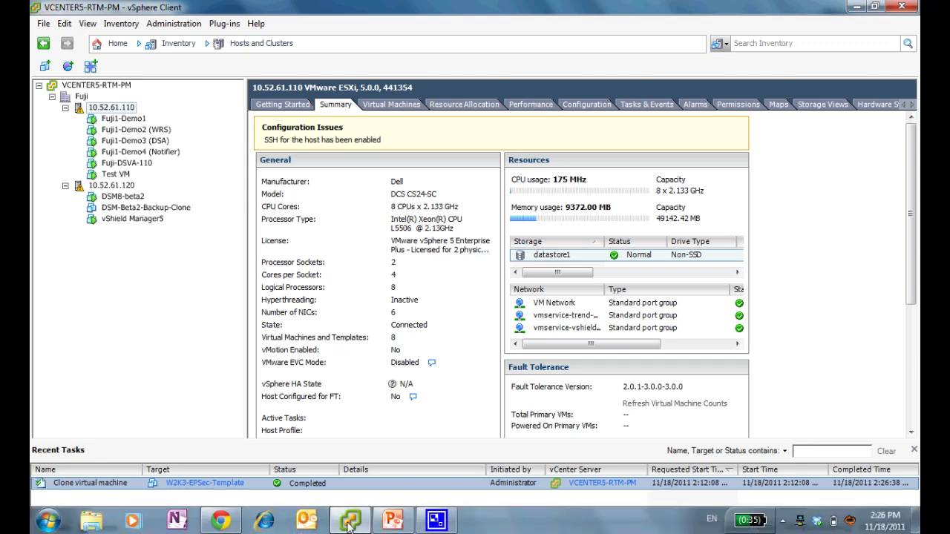
pyautogui.click(221, 521)
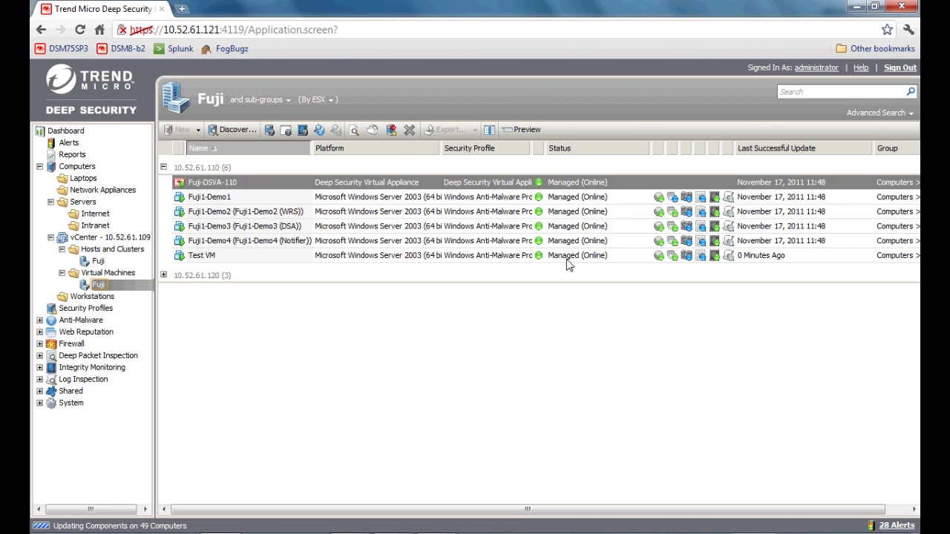
pyautogui.moveTo(564, 533)
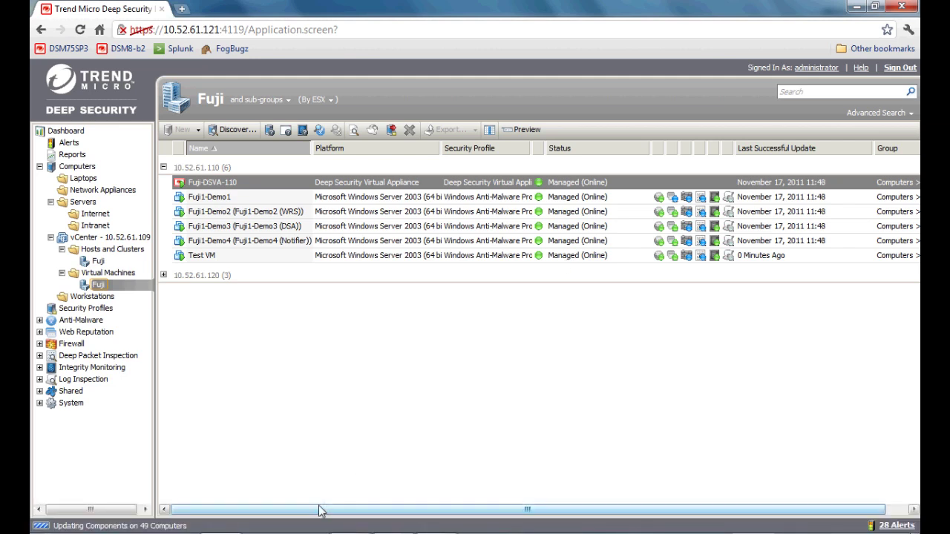
pyautogui.moveTo(323, 533)
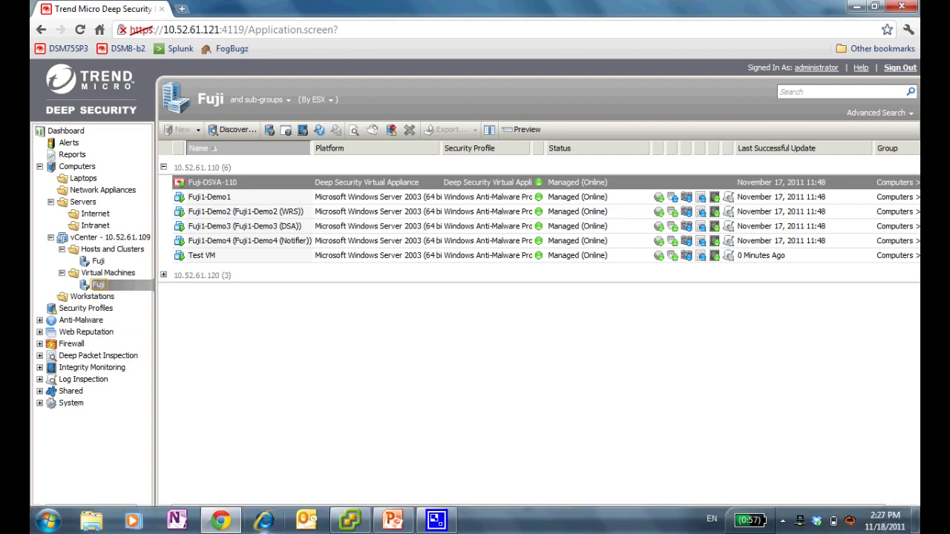
pyautogui.press('super')
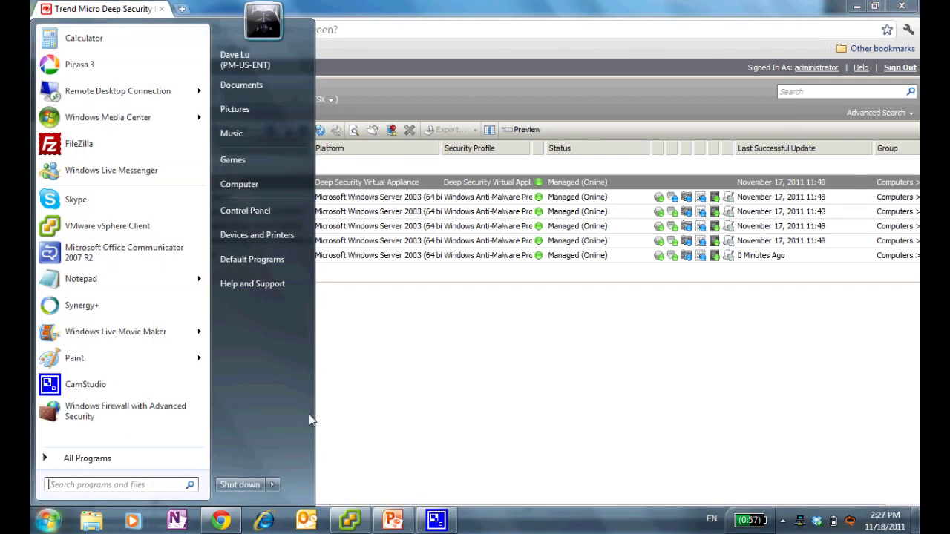
pyautogui.press('super')
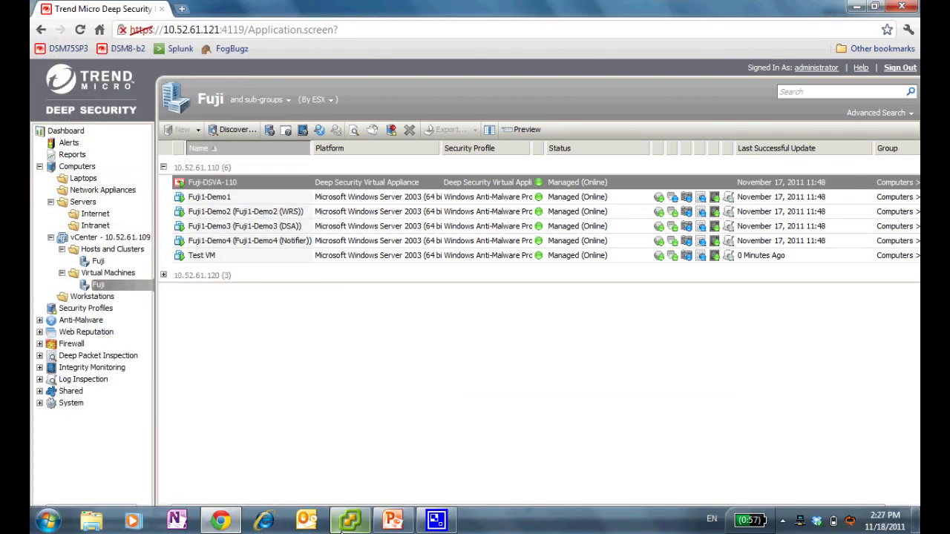
# Step: Open Test VM's console in vSphere Client and position the console window
pyautogui.click(343, 529)
pyautogui.click(127, 177)
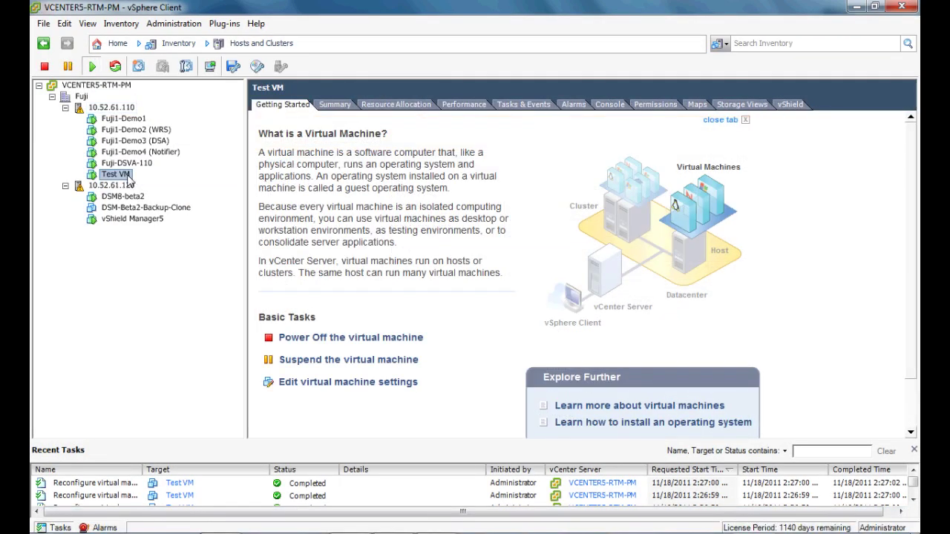
pyautogui.click(333, 104)
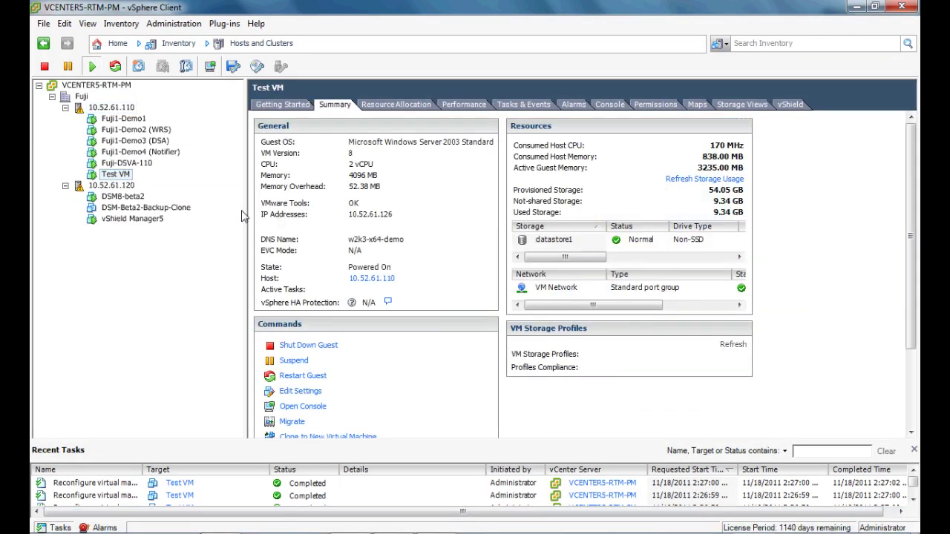
pyautogui.rightClick(113, 174)
pyautogui.press('Escape')
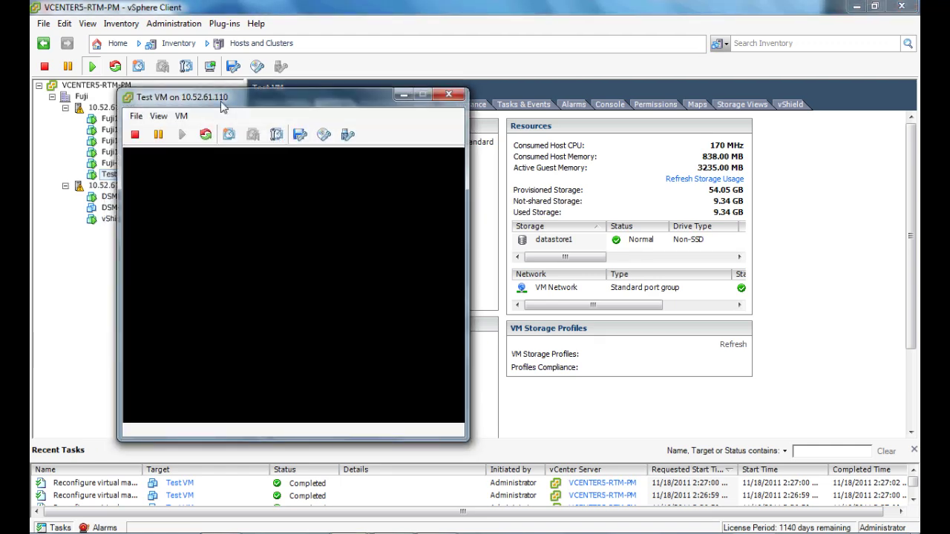
pyautogui.moveTo(216, 98); pyautogui.dragTo(308, 41)
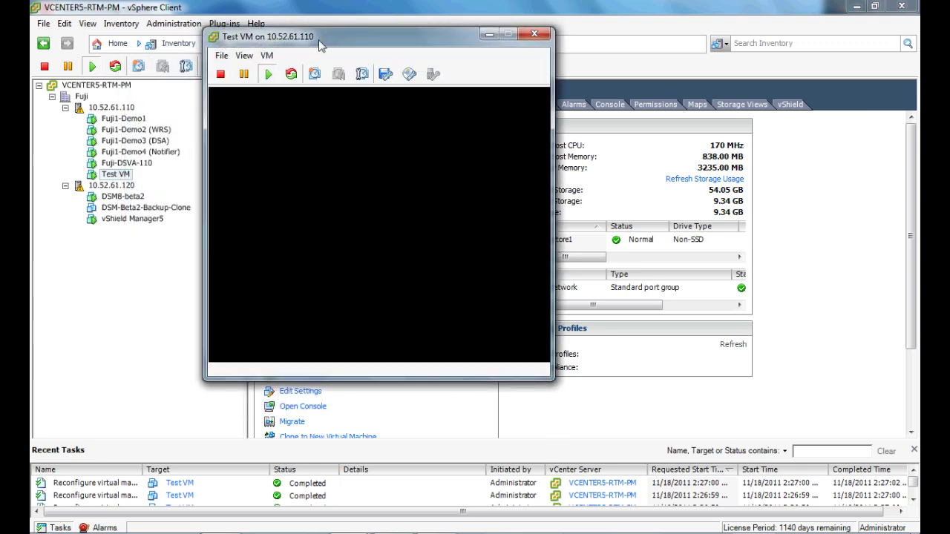
pyautogui.moveTo(321, 46); pyautogui.dragTo(334, 45)
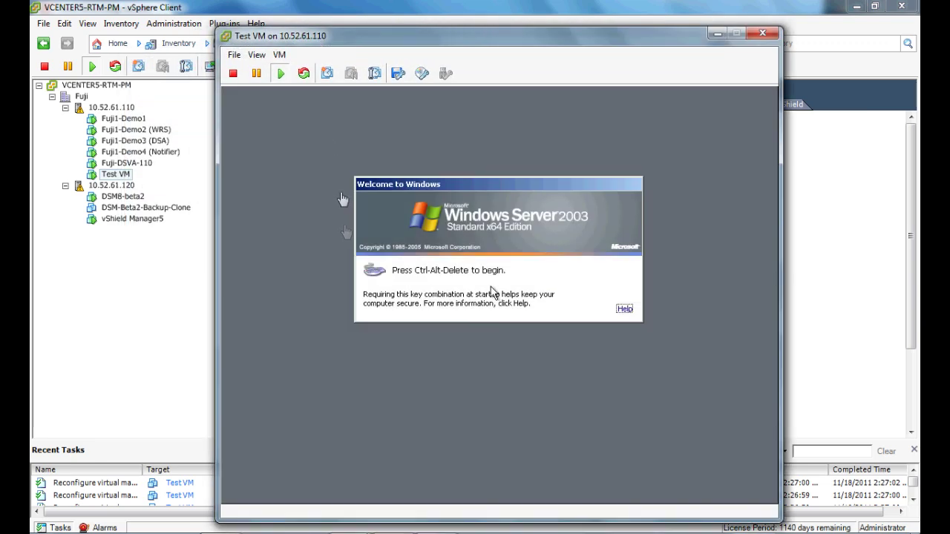
# Step: Log on to Windows as Administrator and launch the Download Eicar Test Virus shortcut
pyautogui.click(320, 213)
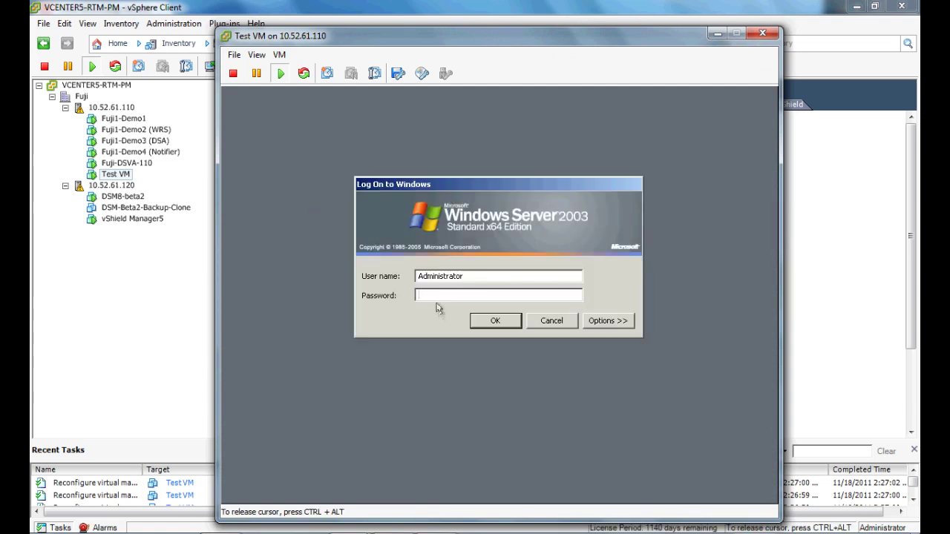
pyautogui.write('*******')
pyautogui.press('Return')
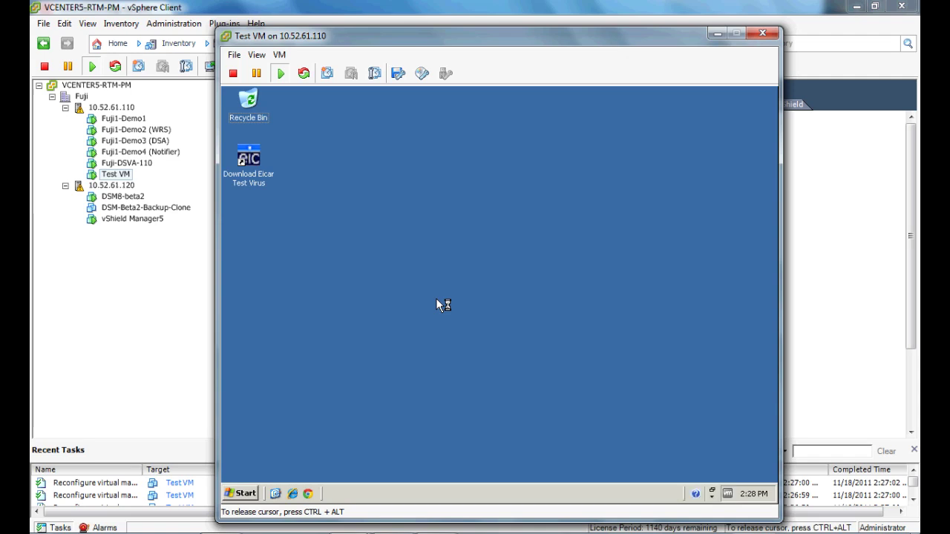
pyautogui.doubleClick(255, 183)
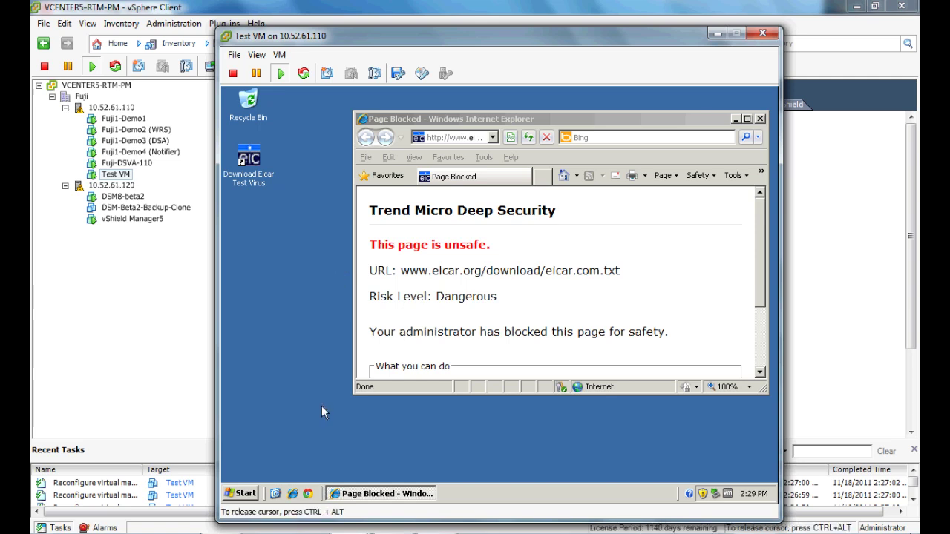
# Step: Close the Page Blocked Internet Explorer window in the Test VM console
pyautogui.click(761, 119)
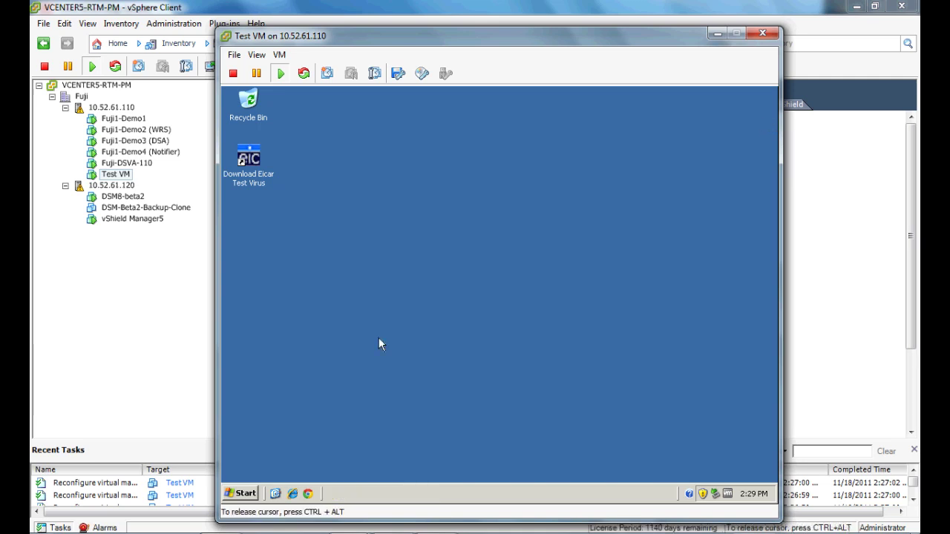
# Step: Set w2k3-x64-demo's Web Reputation to Off instead of inherited and save
pyautogui.hotkey('ctrl', 'alt')
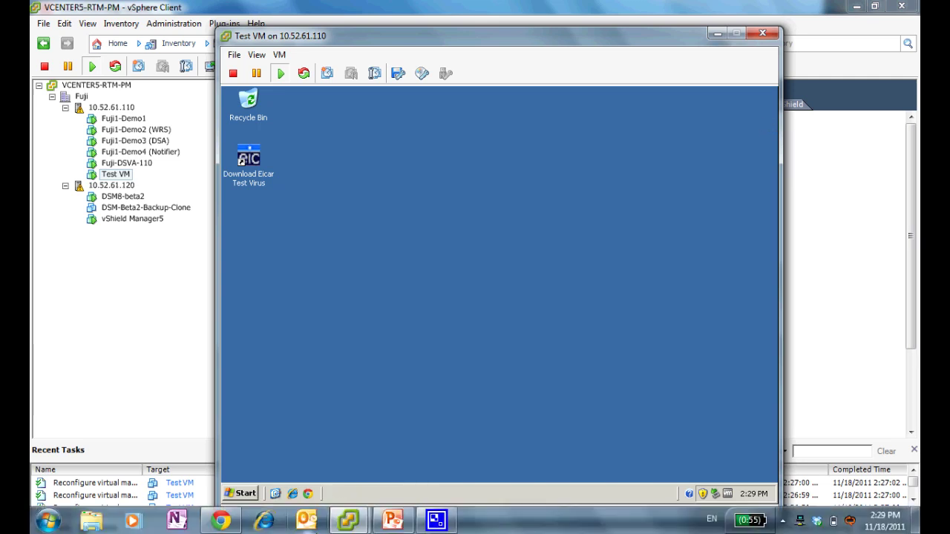
pyautogui.moveTo(340, 531)
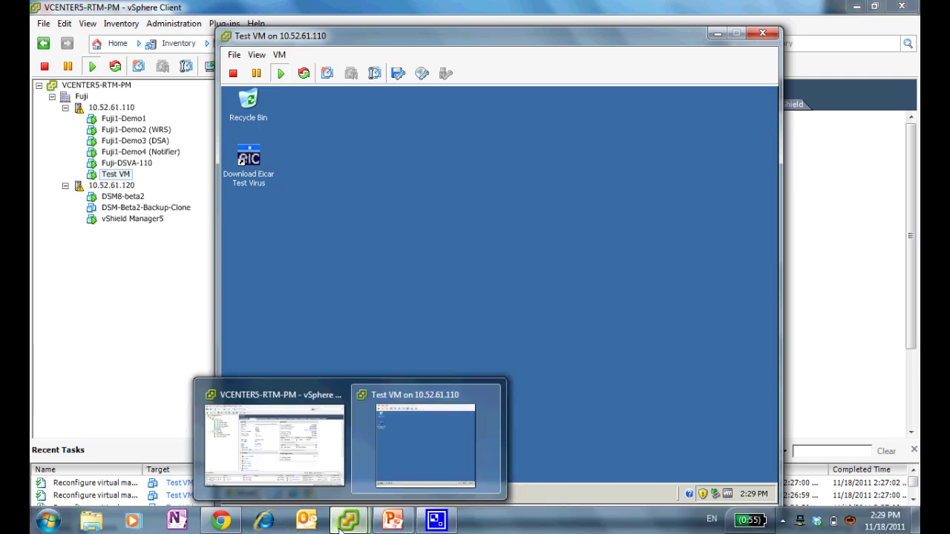
pyautogui.click(221, 521)
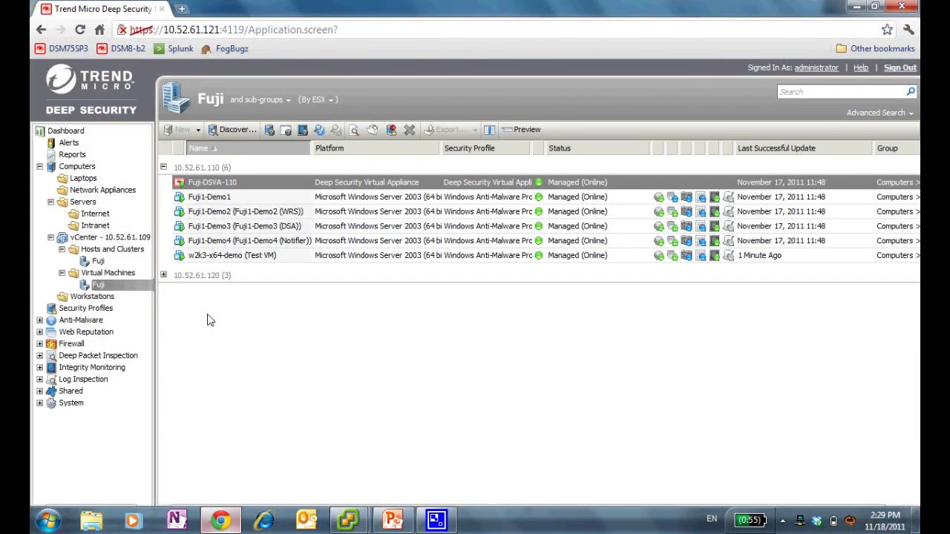
pyautogui.doubleClick(202, 255)
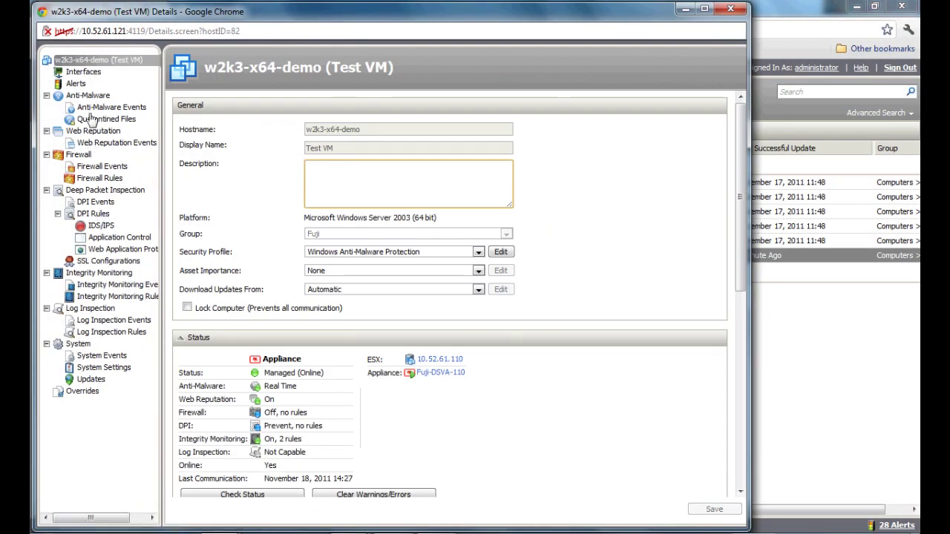
pyautogui.click(89, 131)
pyautogui.click(189, 159)
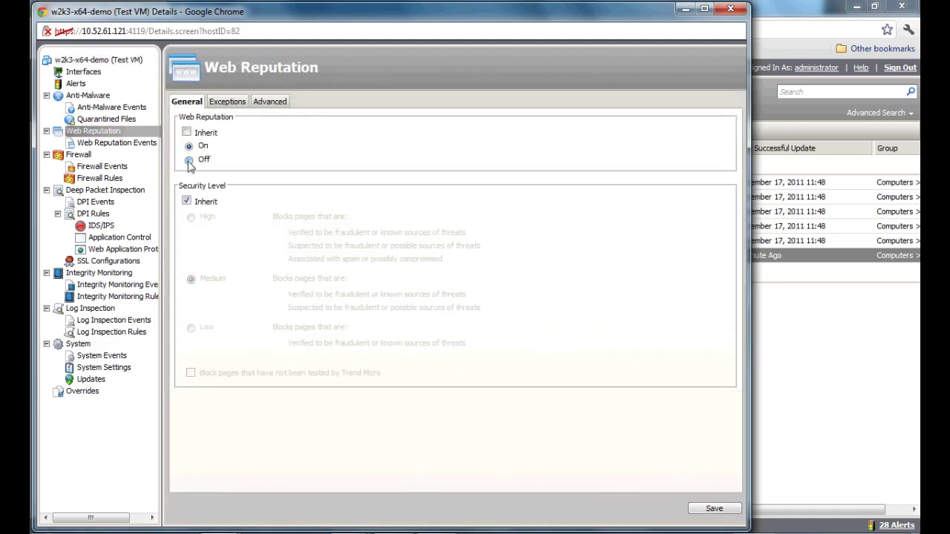
pyautogui.click(694, 511)
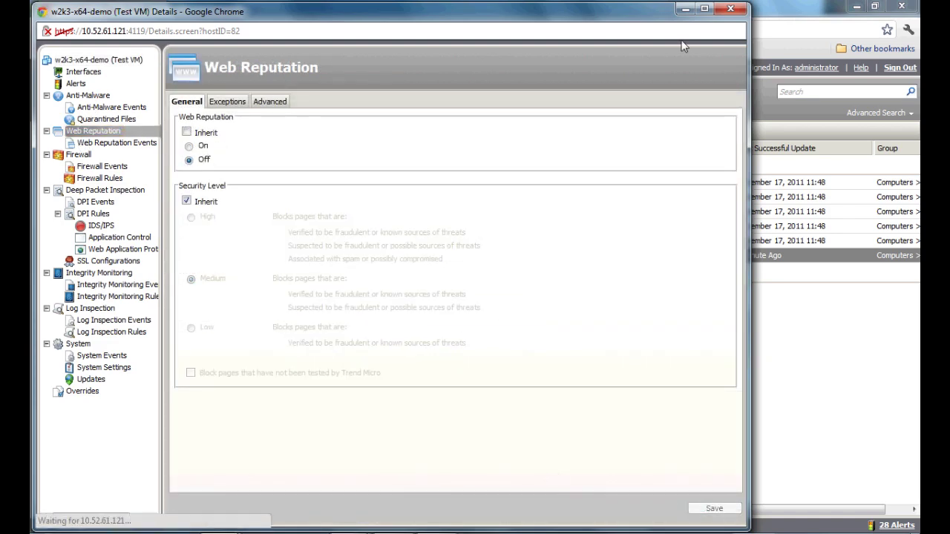
# Step: Rerun the Eicar download in Test VM; saving eicar.com.txt fails, dismiss the copy error
pyautogui.click(731, 8)
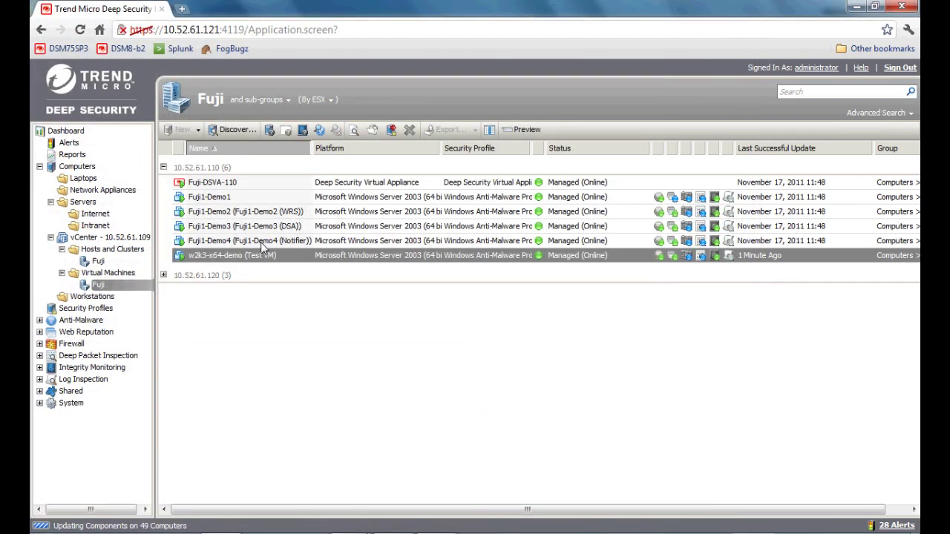
pyautogui.moveTo(404, 526)
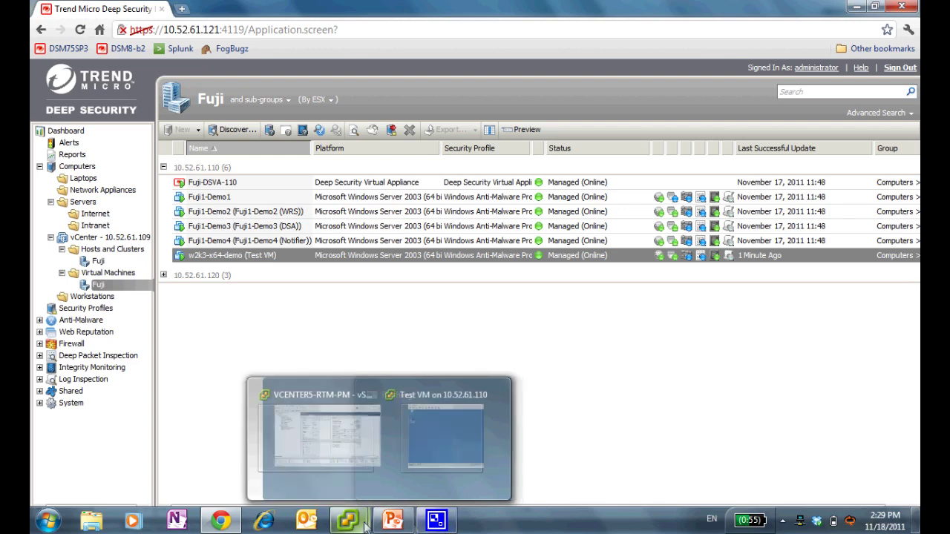
pyautogui.click(424, 435)
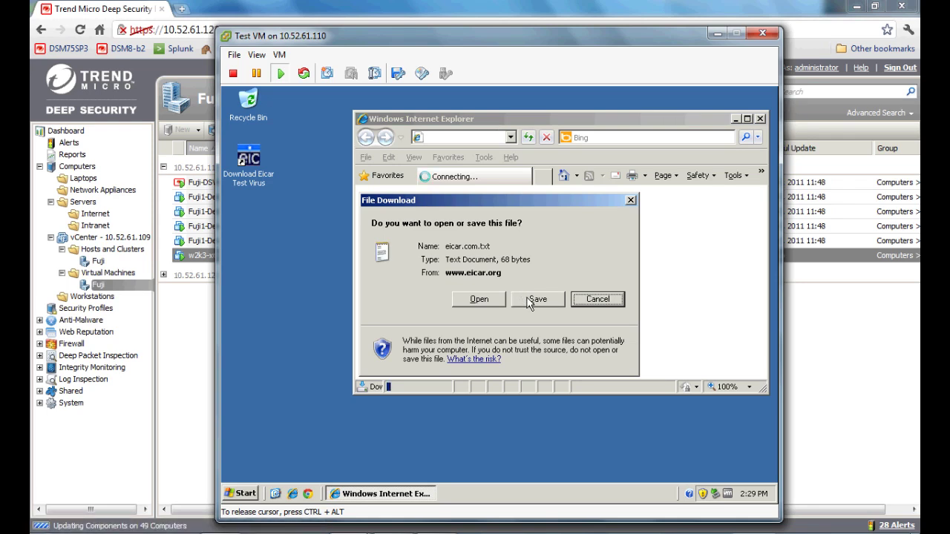
pyautogui.click(531, 300)
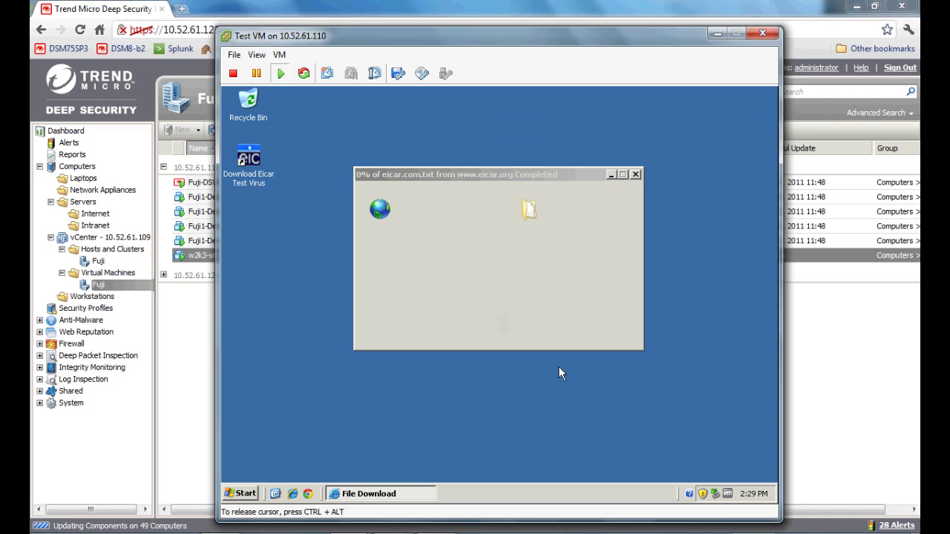
pyautogui.click(713, 436)
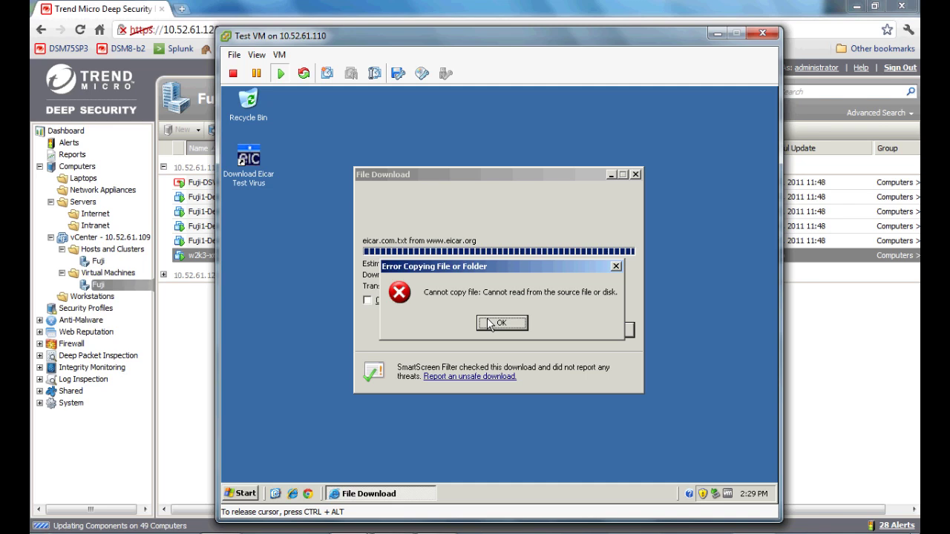
pyautogui.click(489, 325)
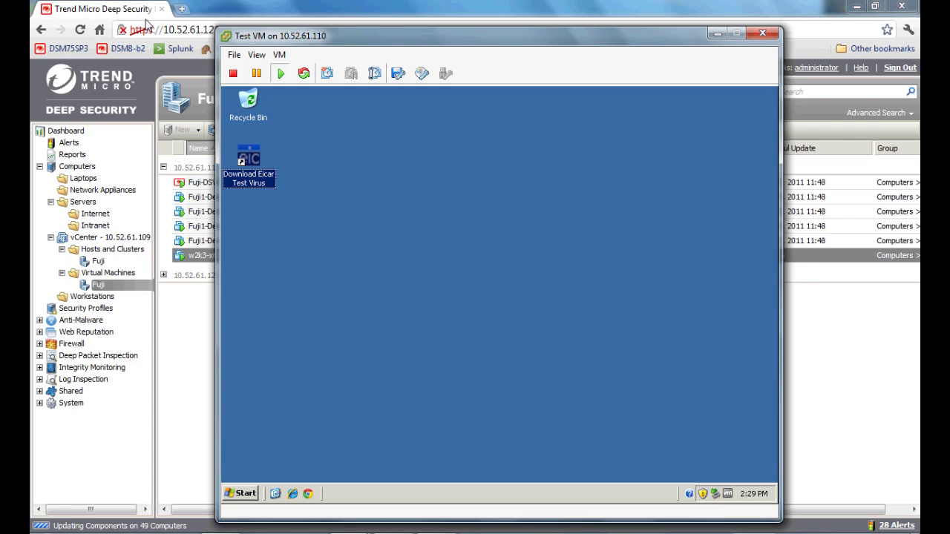
# Step: Fetch the latest Anti-Malware Events for w2k3-x64-demo
pyautogui.click(146, 23)
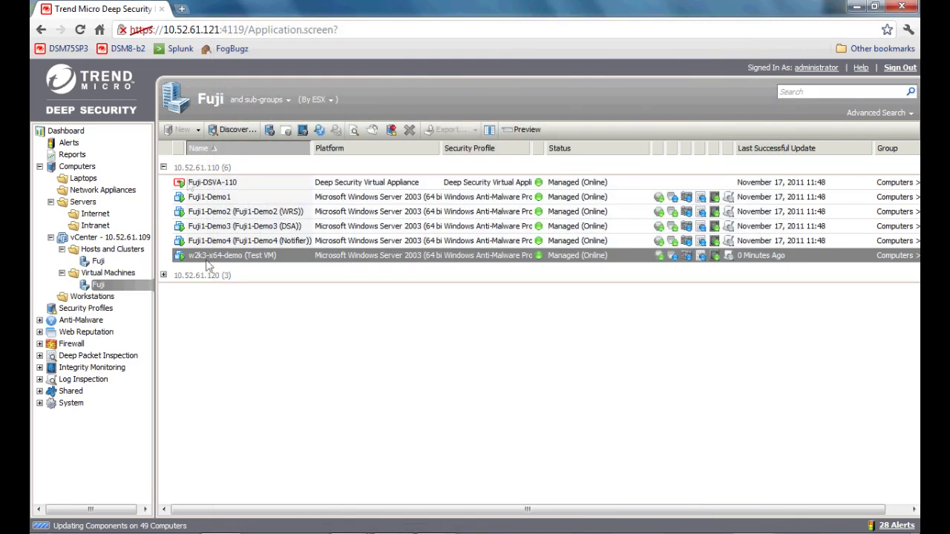
pyautogui.doubleClick(208, 257)
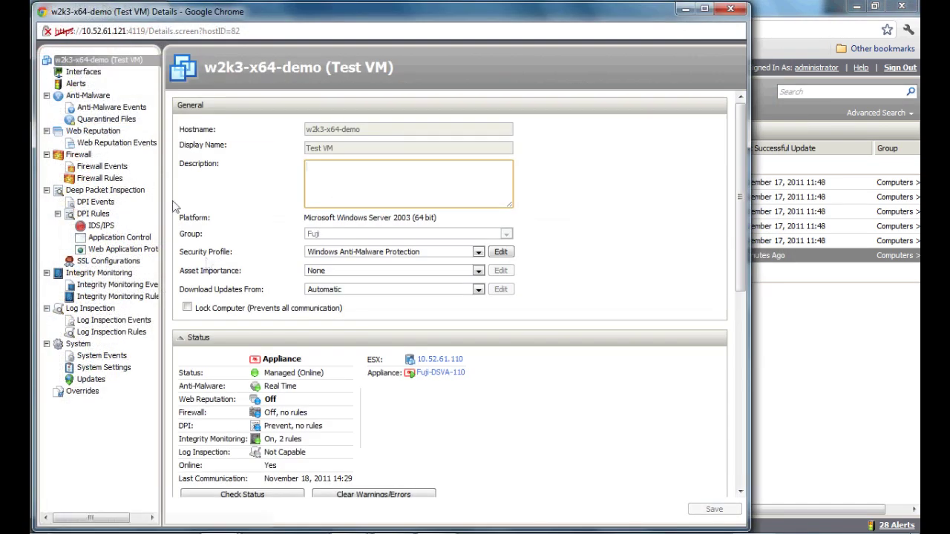
pyautogui.click(108, 120)
pyautogui.click(110, 108)
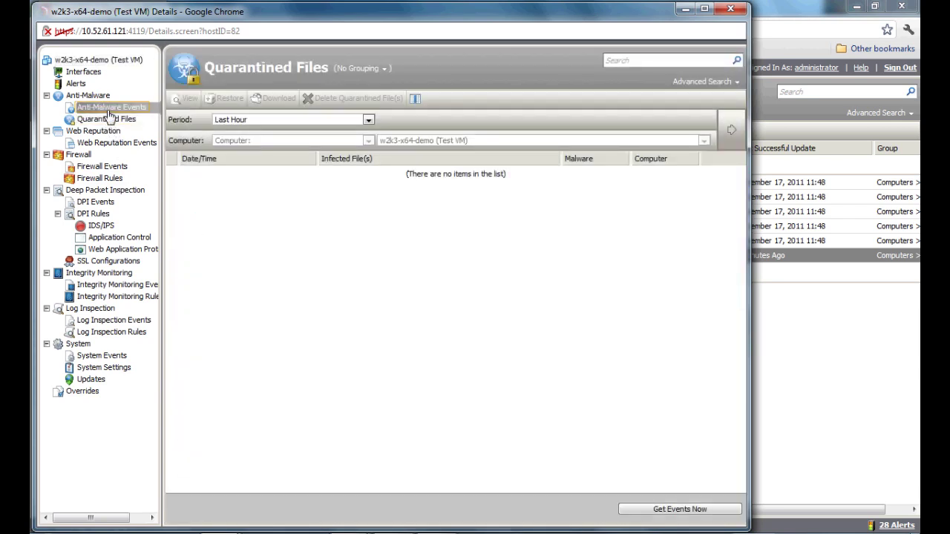
pyautogui.click(664, 512)
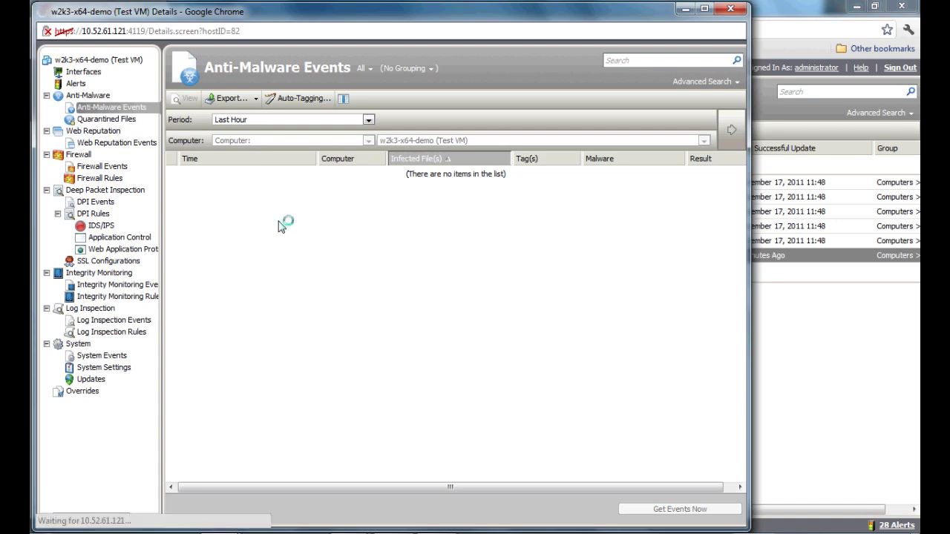
# Step: Inspect the Eicar_test_file event showing the file was quarantined, then close the viewer
pyautogui.doubleClick(289, 176)
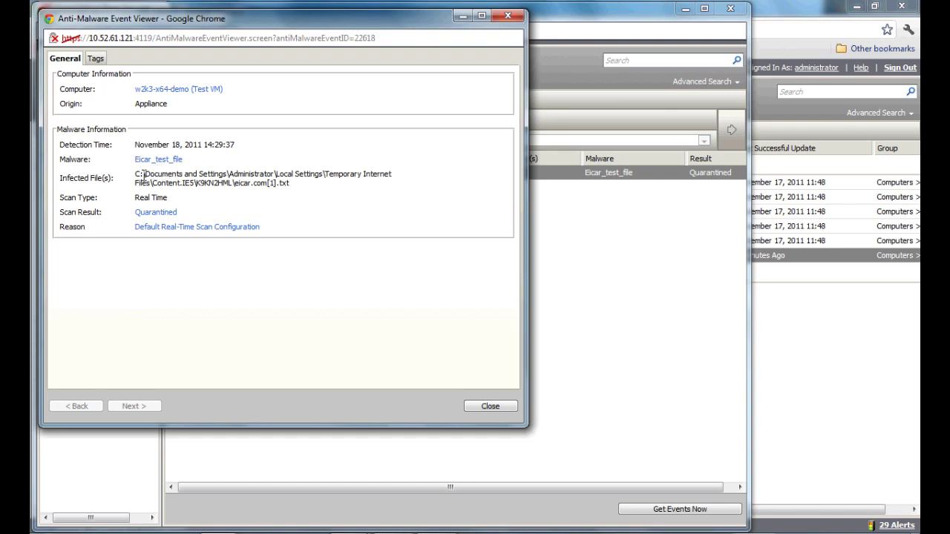
pyautogui.moveTo(138, 173); pyautogui.dragTo(300, 186)
pyautogui.click(299, 192)
pyautogui.click(490, 406)
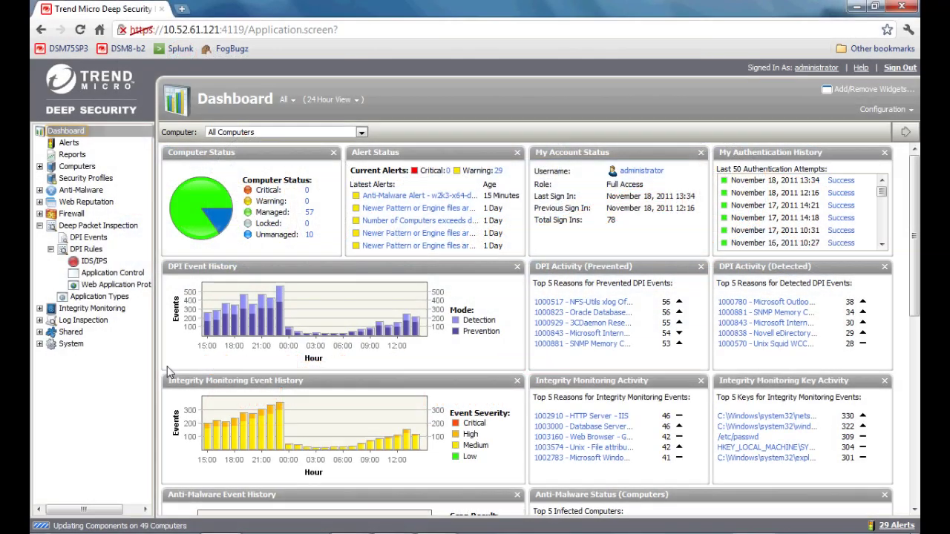
# Step: Browse the Deep Packet Inspection and Firewall settings pages
pyautogui.click(64, 229)
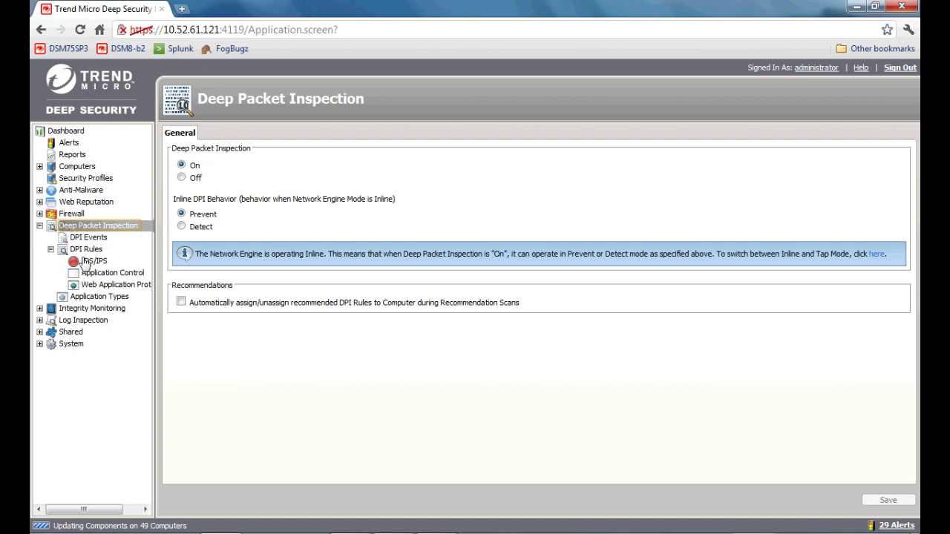
pyautogui.click(72, 214)
pyautogui.click(39, 214)
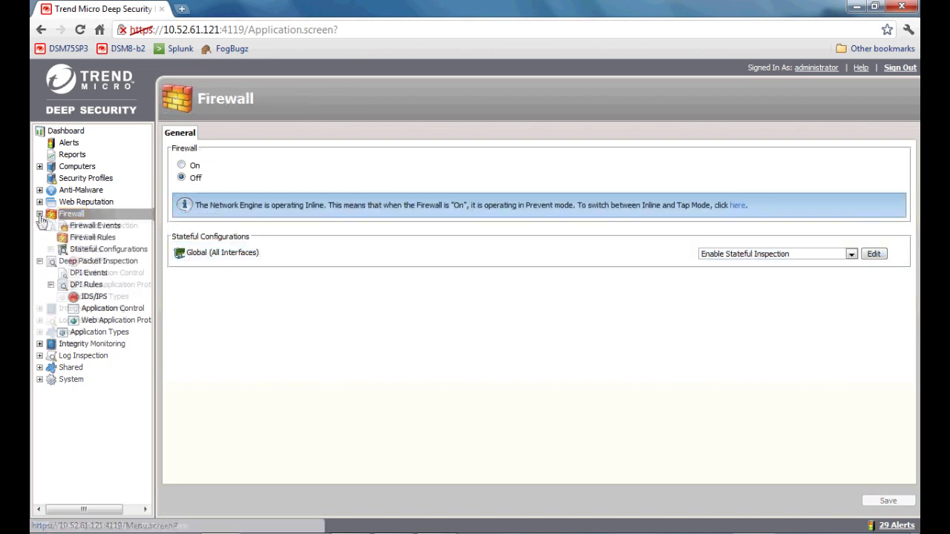
pyautogui.click(79, 262)
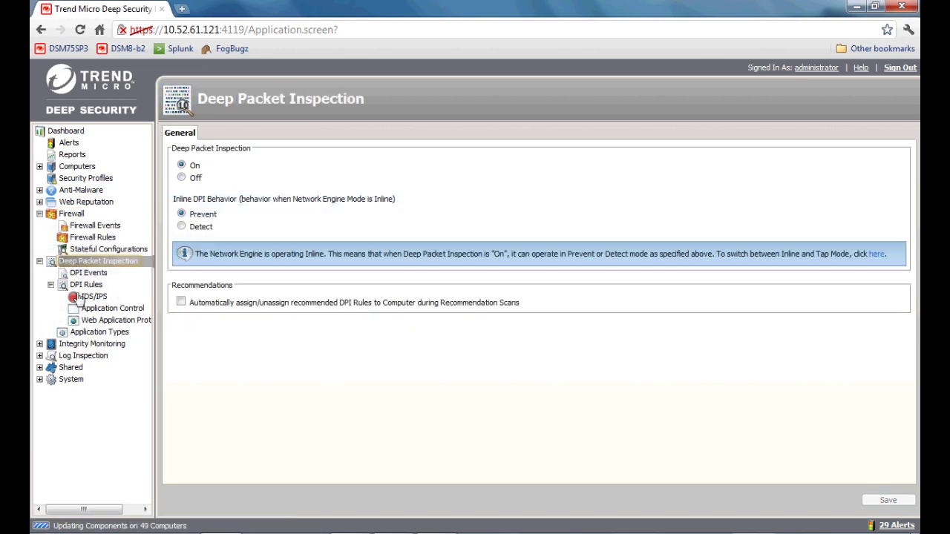
# Step: Load the IDS/IPS rules list, retrying after errors, and select Asterisk IAX rule 1003522
pyautogui.click(79, 299)
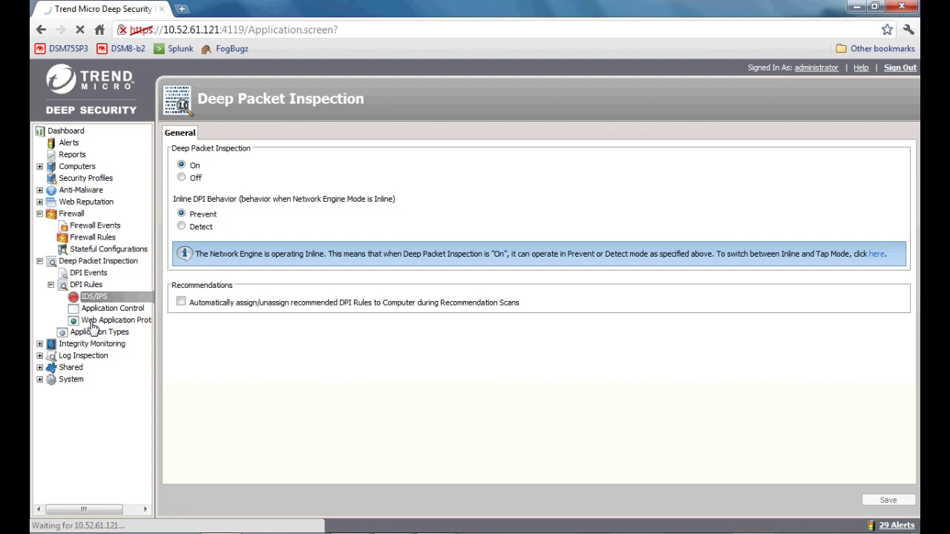
pyautogui.click(92, 321)
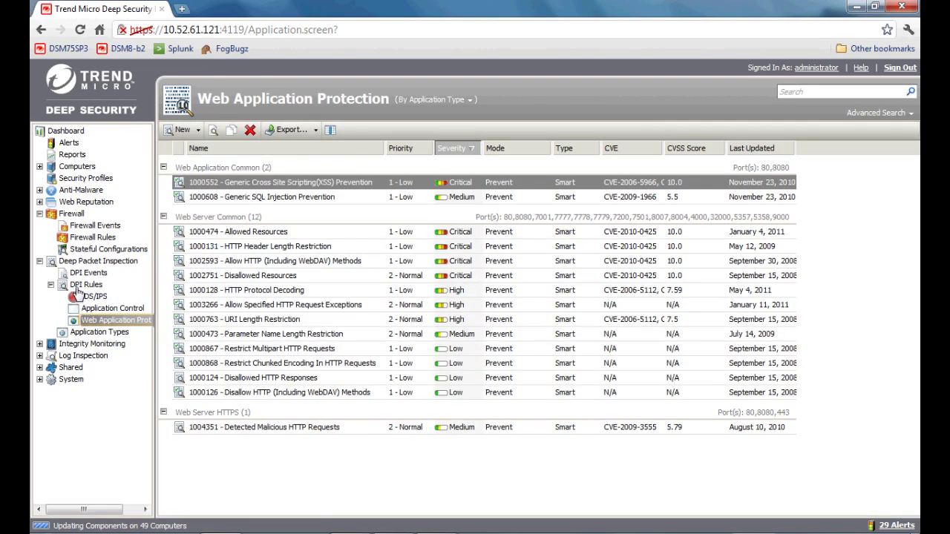
pyautogui.click(80, 296)
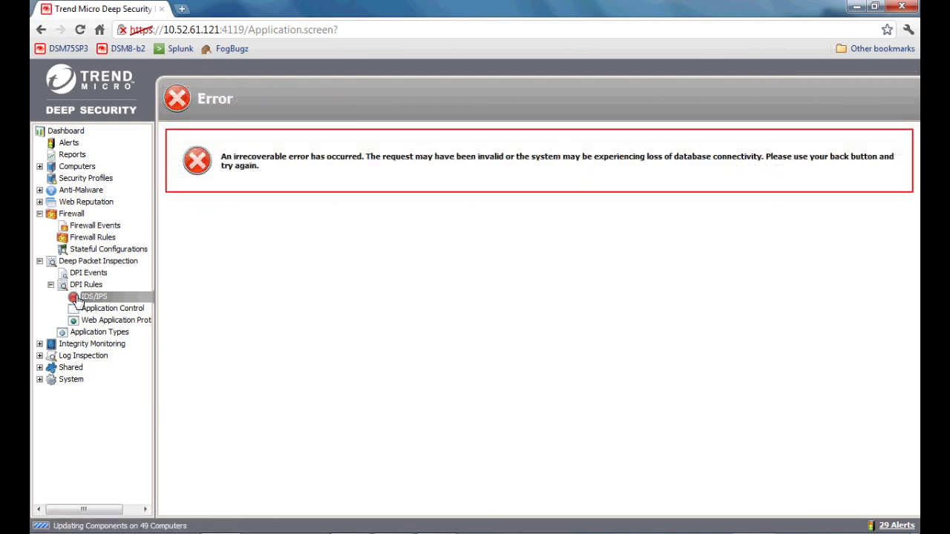
pyautogui.click(78, 298)
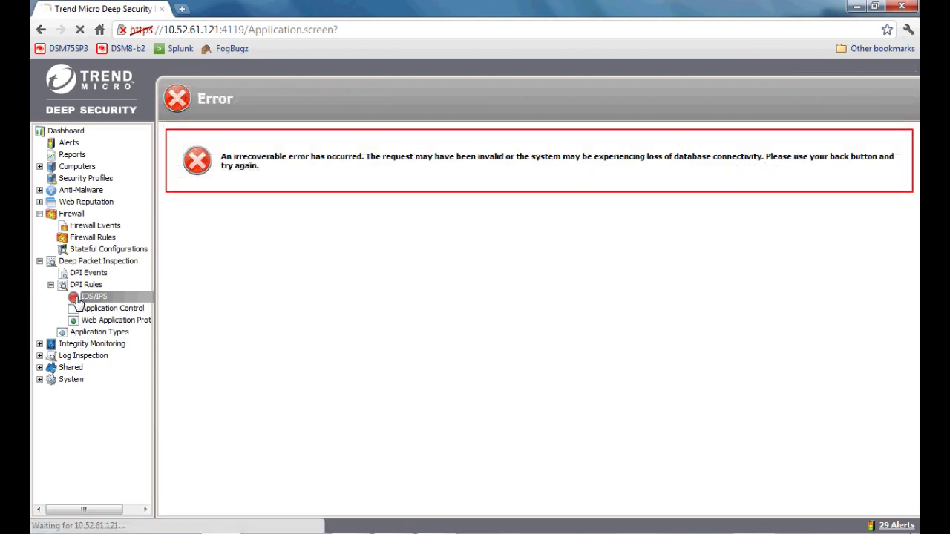
pyautogui.click(78, 311)
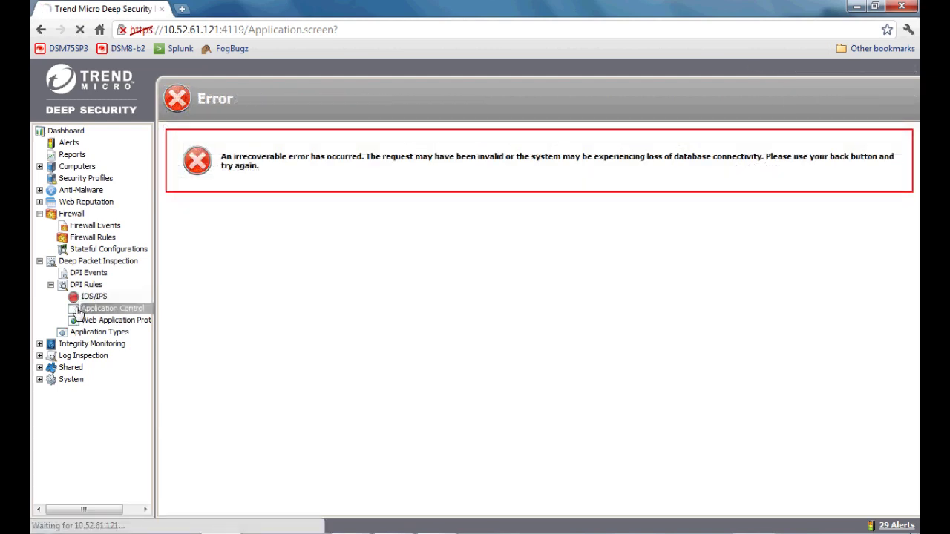
pyautogui.click(77, 298)
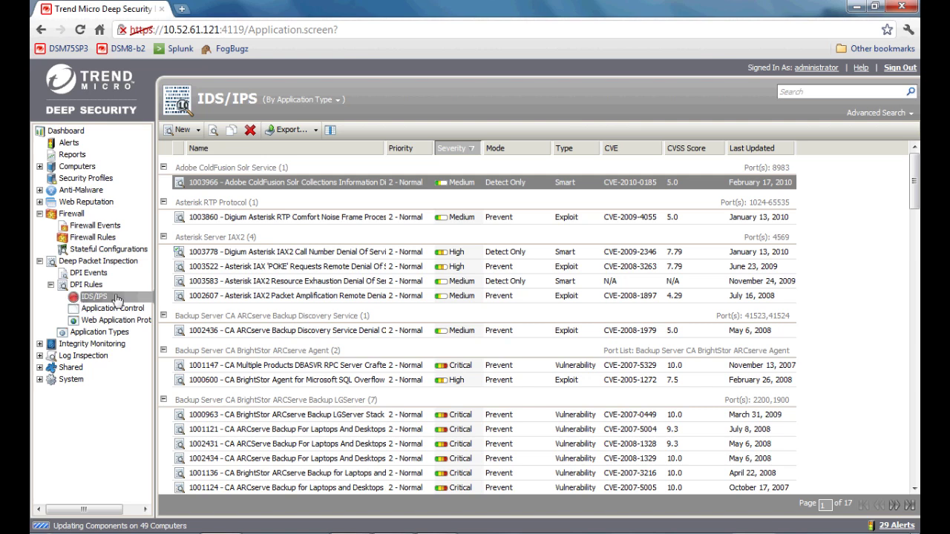
pyautogui.click(304, 267)
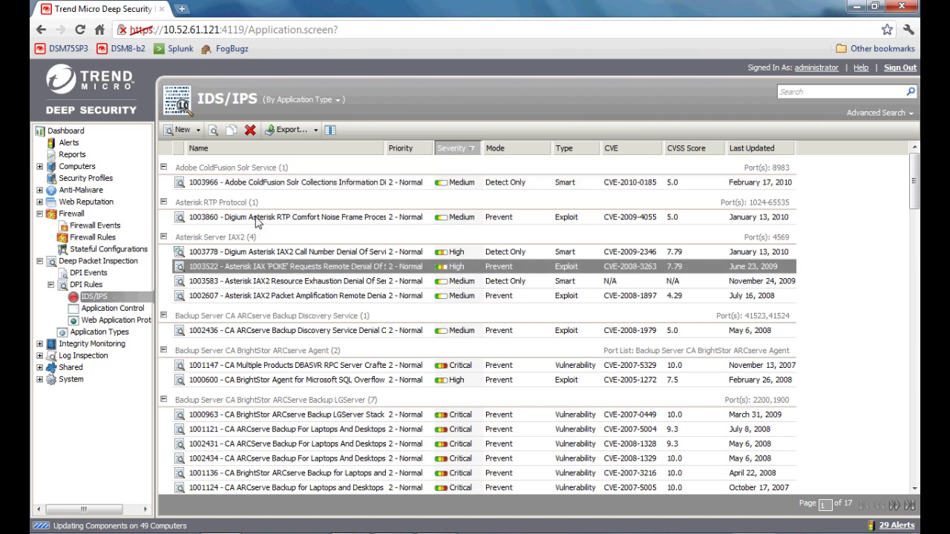
# Step: Open Fuji1-Demo3's details from the Fuji virtual machine group and go to its Deep Packet Inspection IDS/IPS rules
pyautogui.click(39, 167)
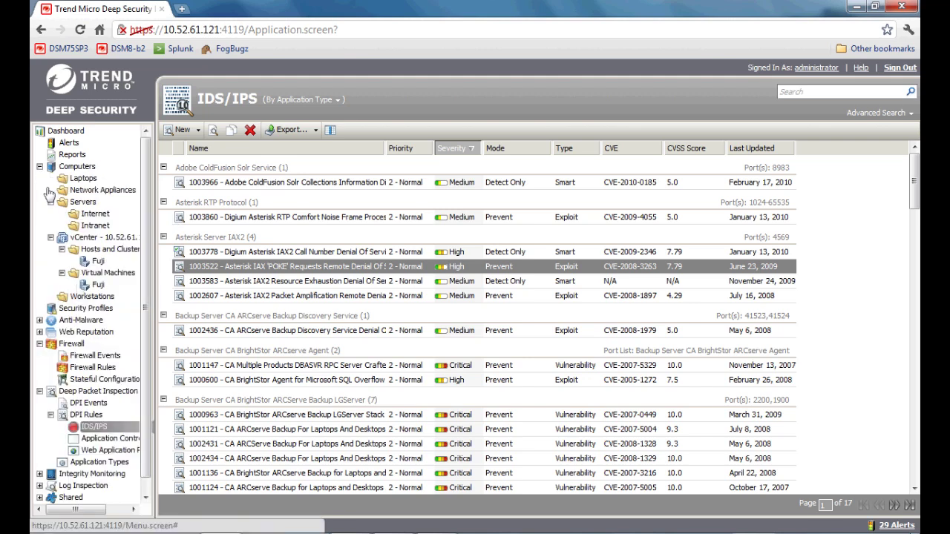
pyautogui.click(97, 285)
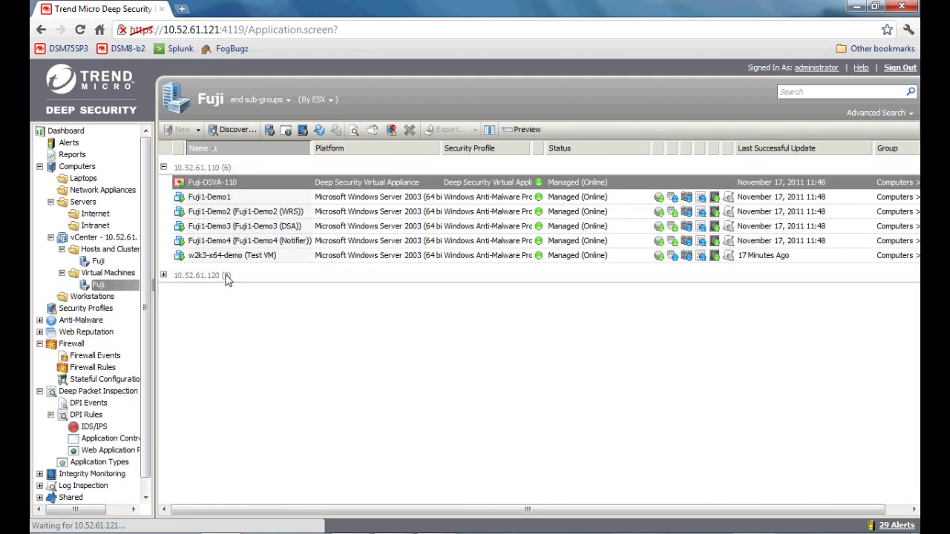
pyautogui.click(240, 239)
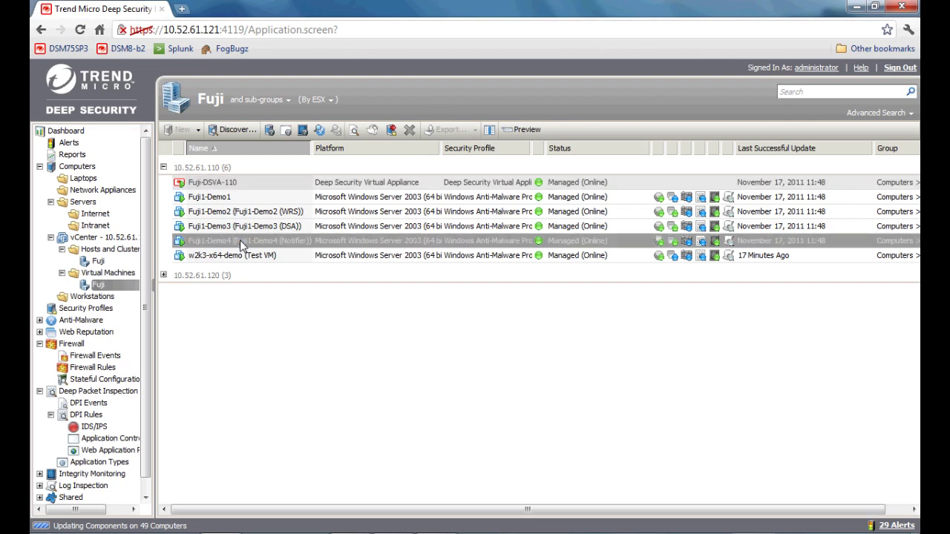
pyautogui.click(239, 230)
pyautogui.doubleClick(239, 230)
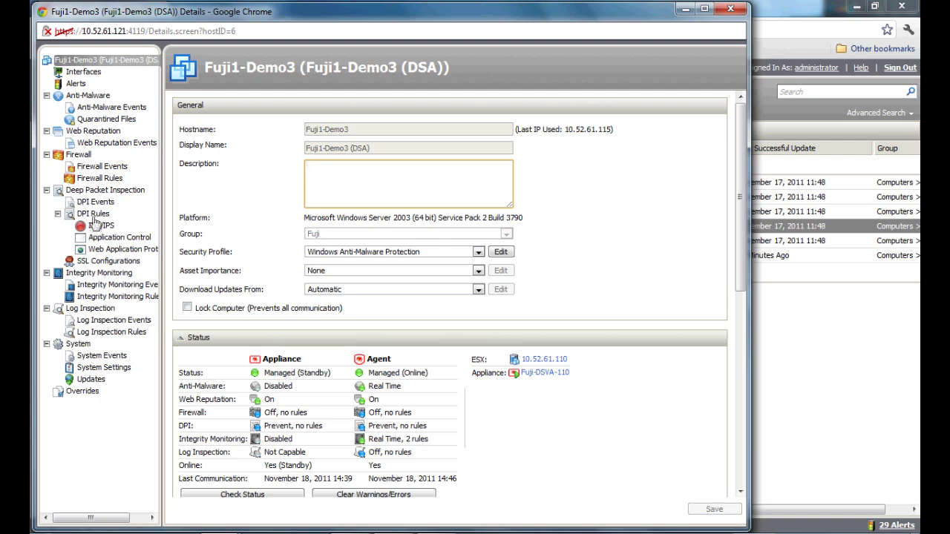
pyautogui.click(89, 191)
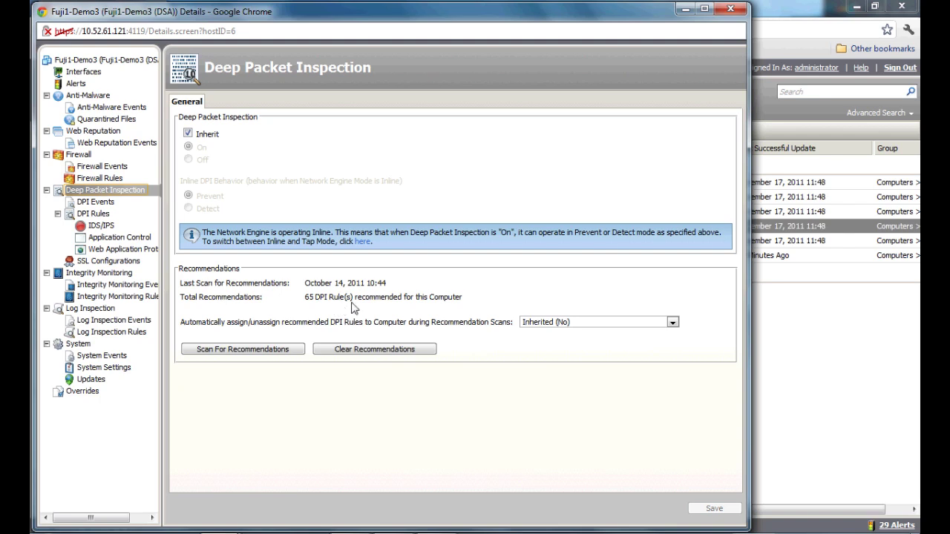
pyautogui.click(101, 228)
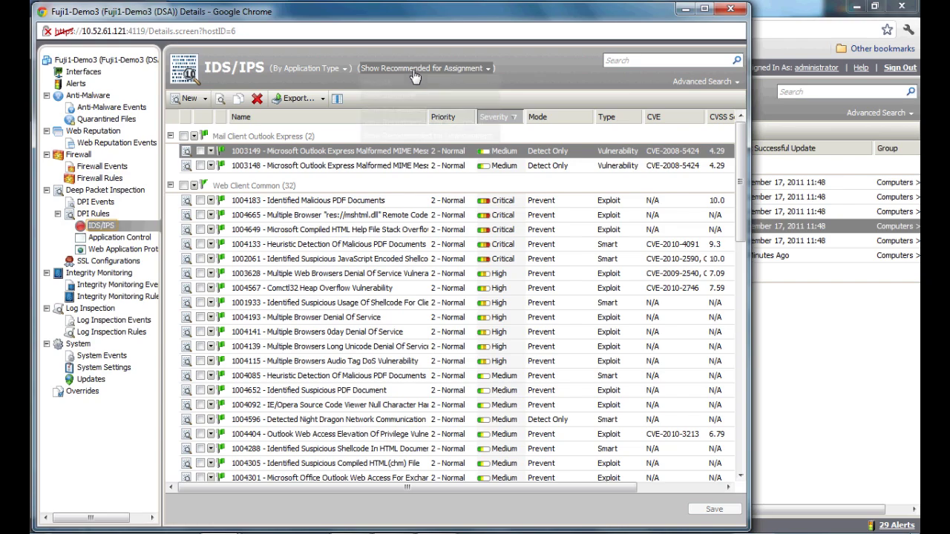
# Step: Filter Fuji1-Demo3's IDS/IPS rules to Show Recommended for Assignment and scroll through them
pyautogui.click(416, 69)
pyautogui.click(412, 128)
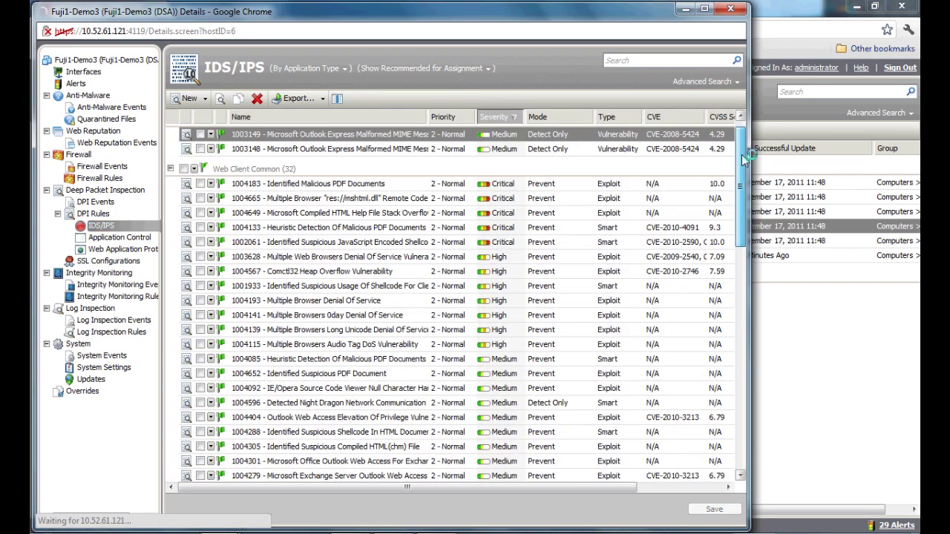
pyautogui.moveTo(745, 159); pyautogui.dragTo(724, 128)
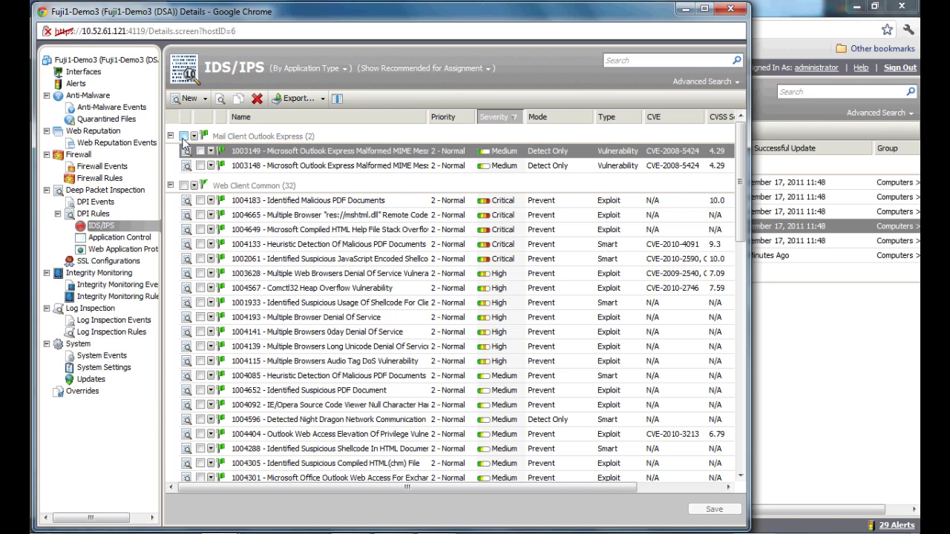
# Step: Reload IDS/IPS, select all 65 recommended rules, assign them To All Interfaces, and save
pyautogui.click(121, 230)
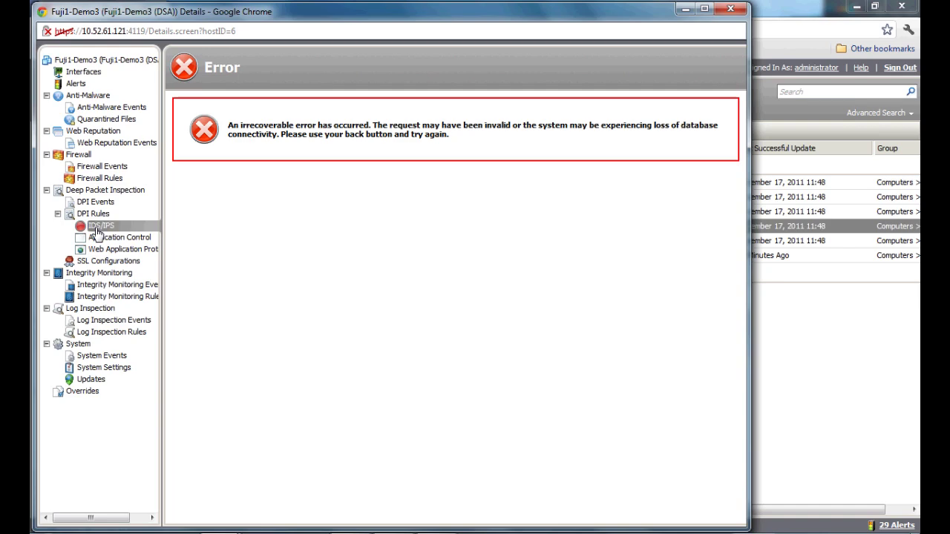
pyautogui.click(97, 230)
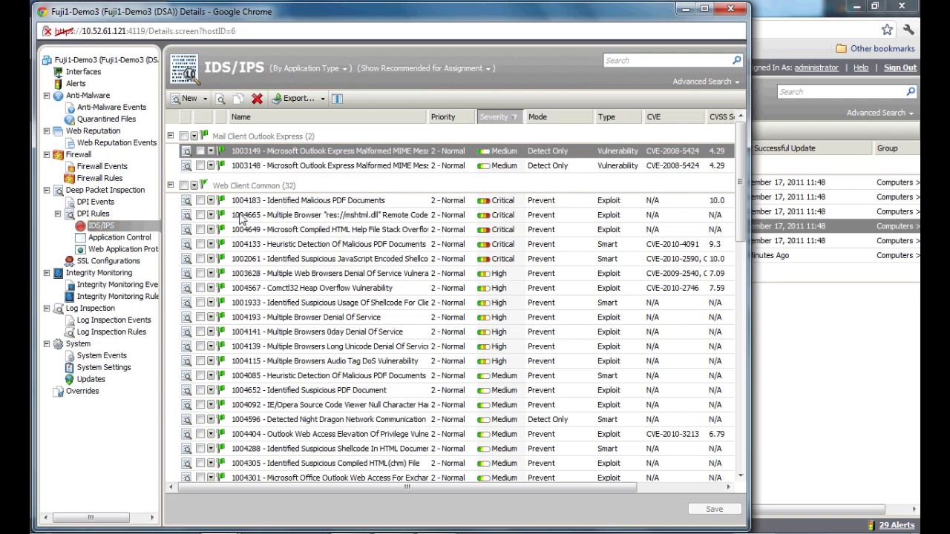
pyautogui.click(240, 215)
pyautogui.hotkey('ctrl', 'a')
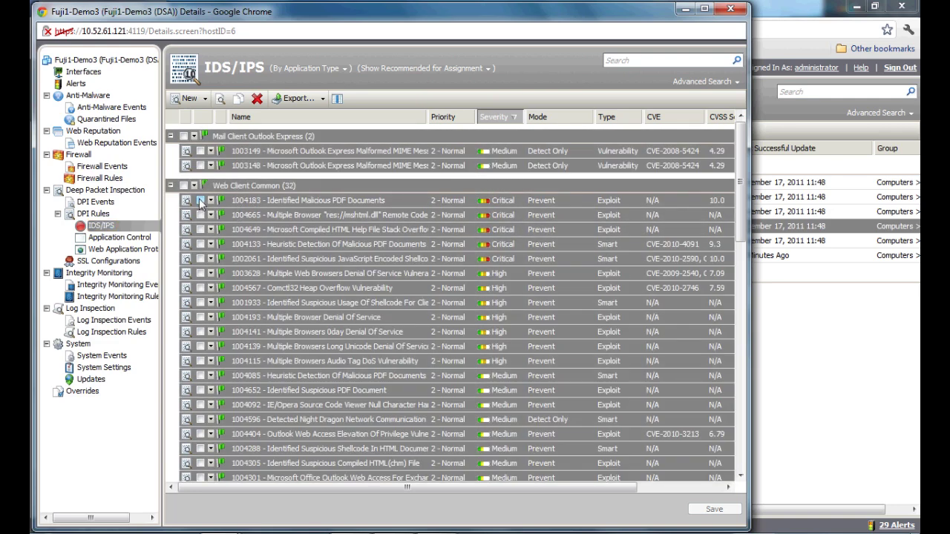
pyautogui.rightClick(199, 204)
pyautogui.moveTo(233, 263)
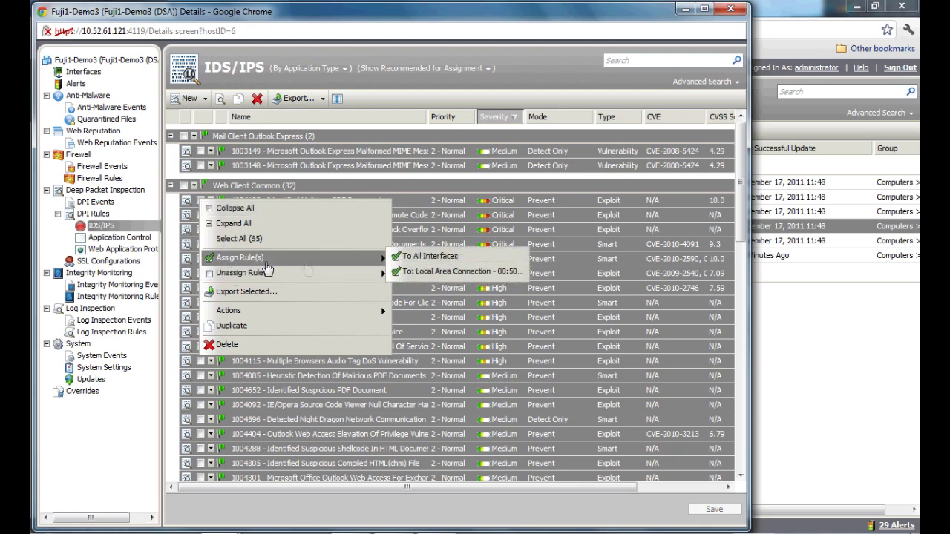
pyautogui.click(401, 257)
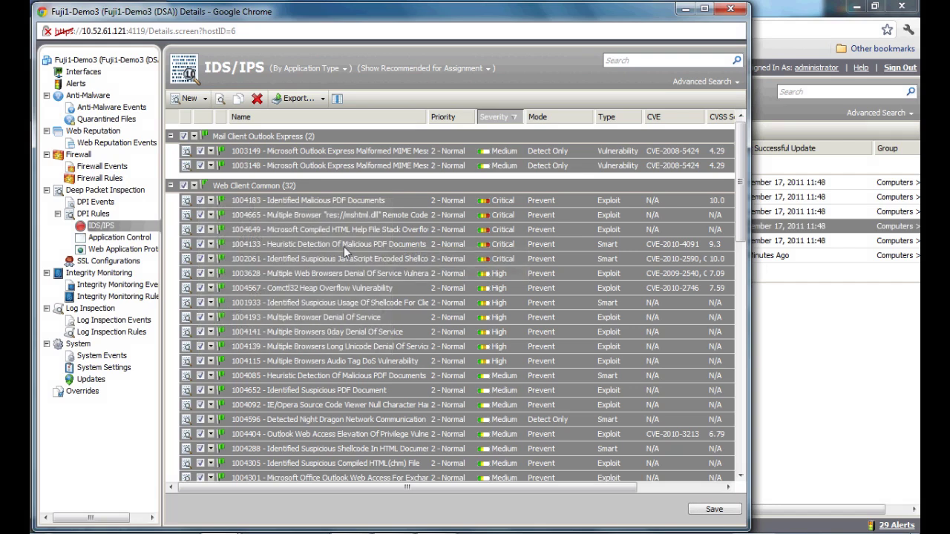
pyautogui.click(713, 510)
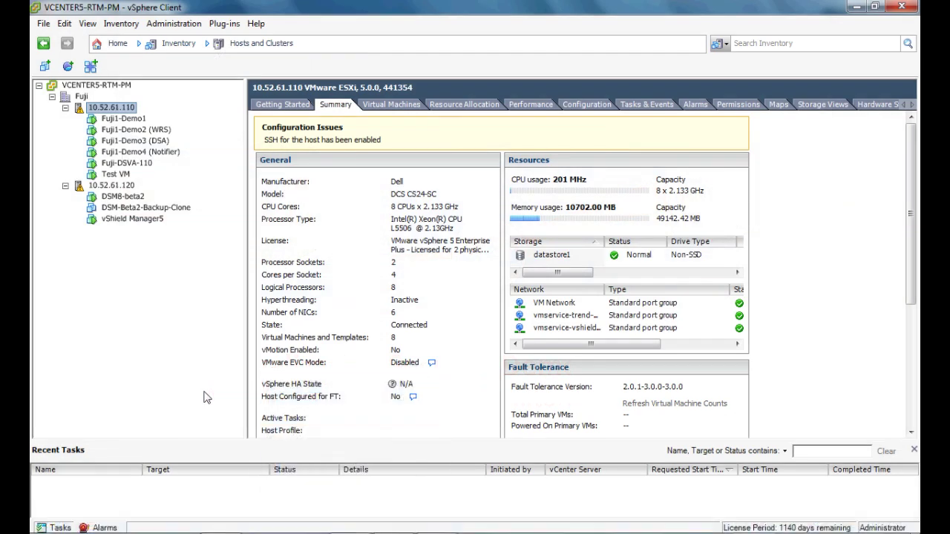
# Step: Open Fuji1-Demo1's console and unlock Windows with Ctrl+Alt+Insert and the Administrator password
pyautogui.rightClick(115, 126)
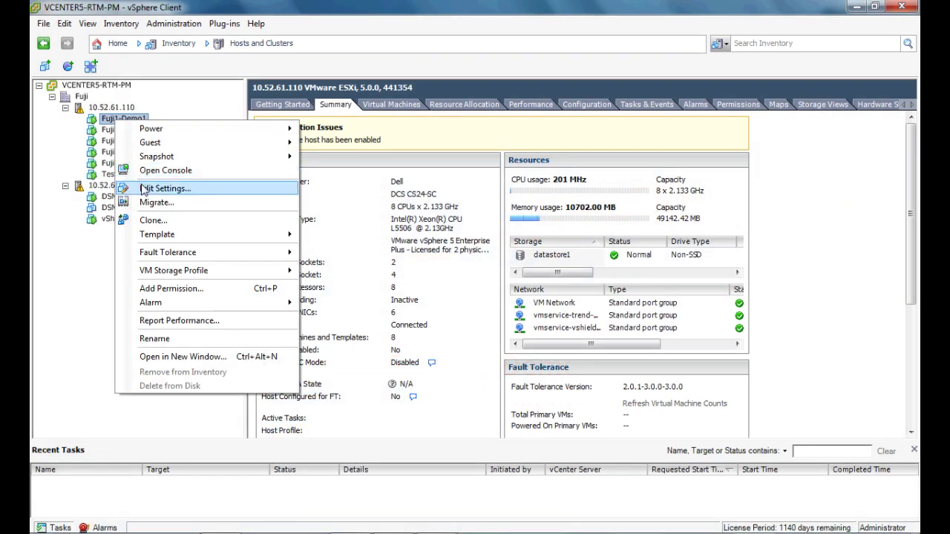
pyautogui.click(160, 183)
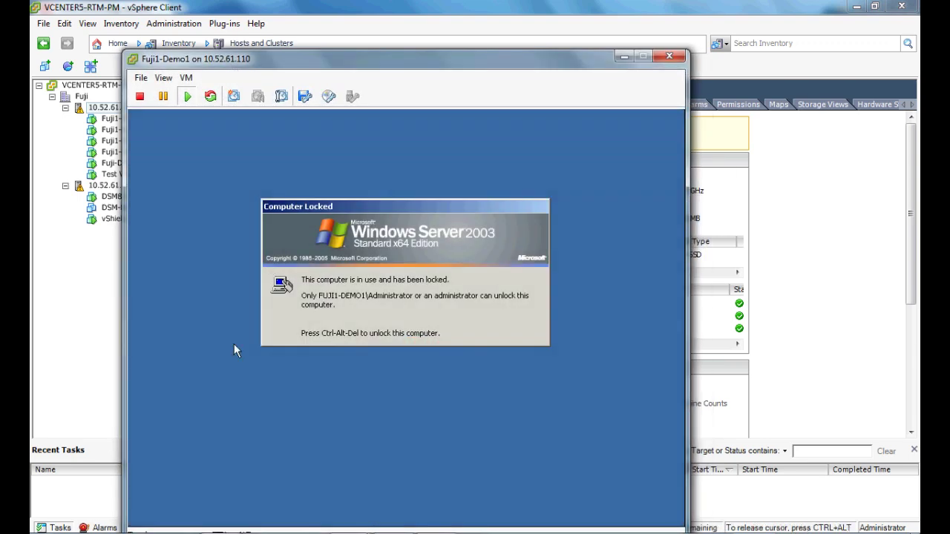
pyautogui.press('ctrl+alt+Insert')
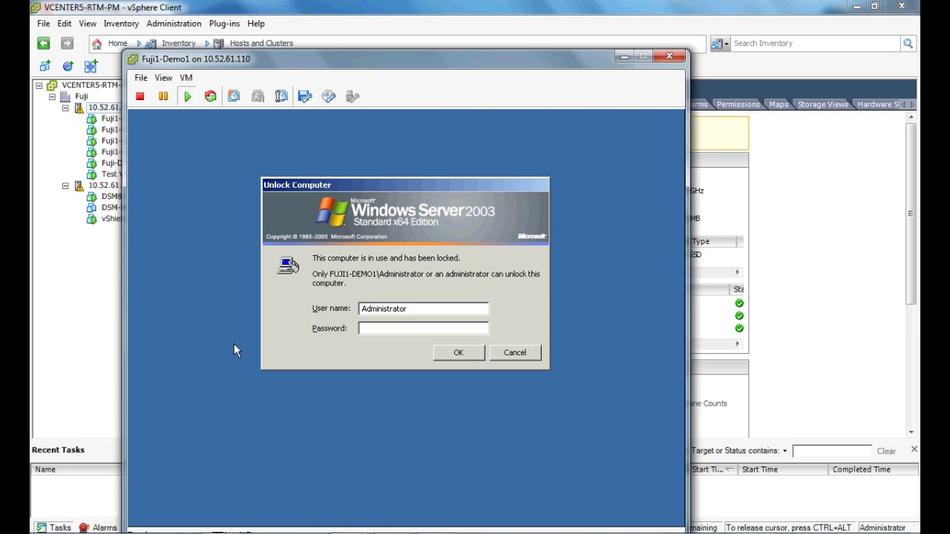
pyautogui.write('•••••••')
pyautogui.press('Return')
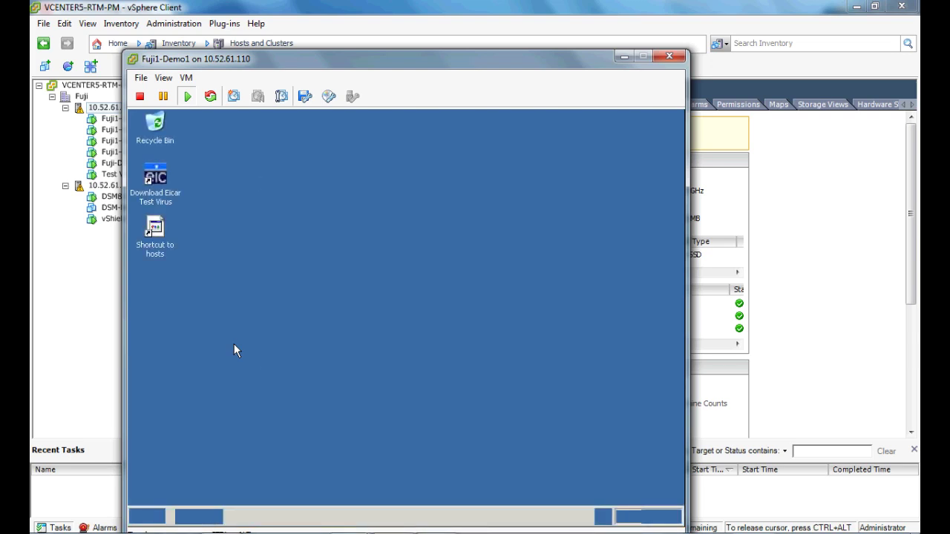
pyautogui.moveTo(255, 60); pyautogui.dragTo(263, 43)
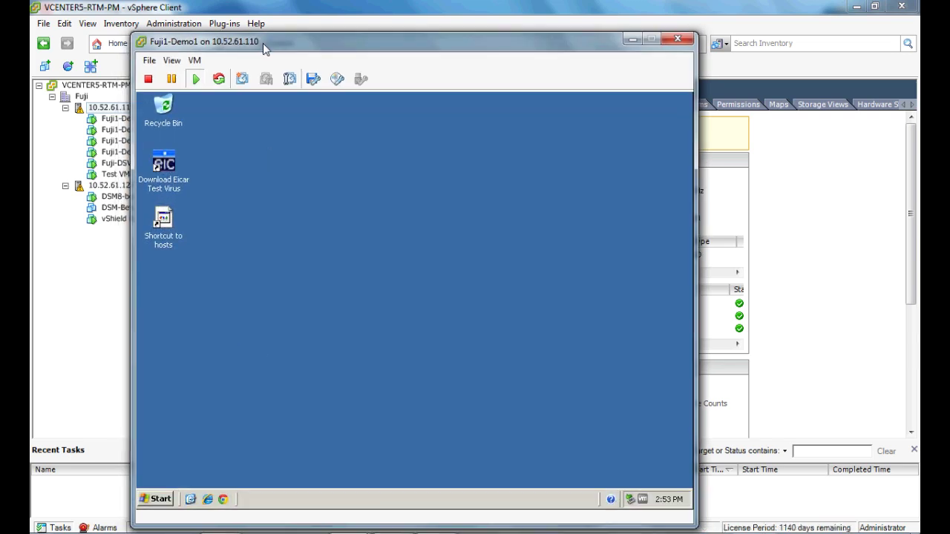
pyautogui.rightClick(299, 504)
pyautogui.click(320, 456)
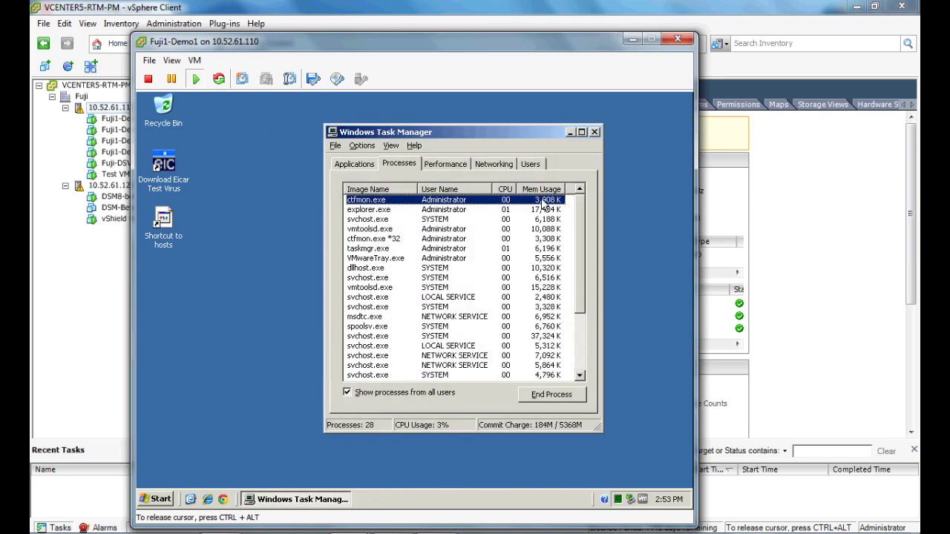
pyautogui.click(529, 190)
pyautogui.click(528, 190)
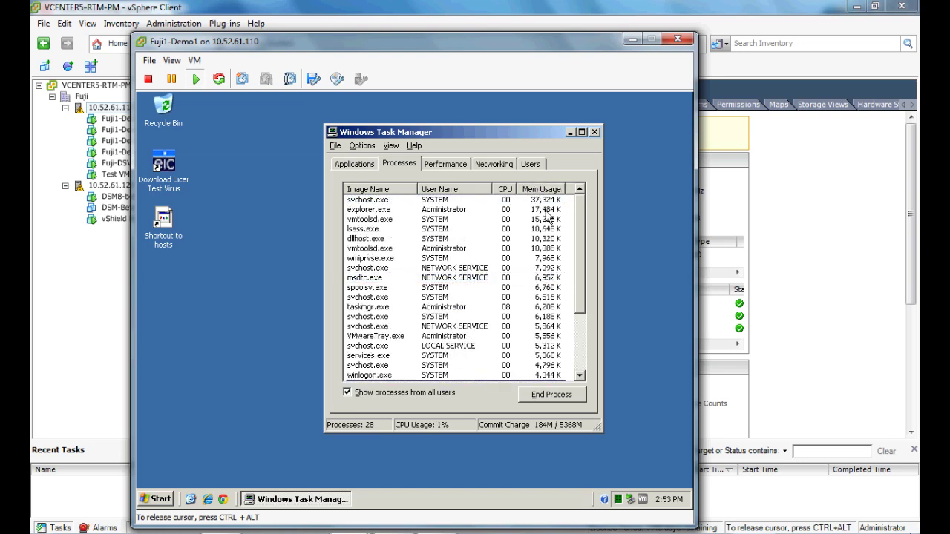
pyautogui.click(544, 219)
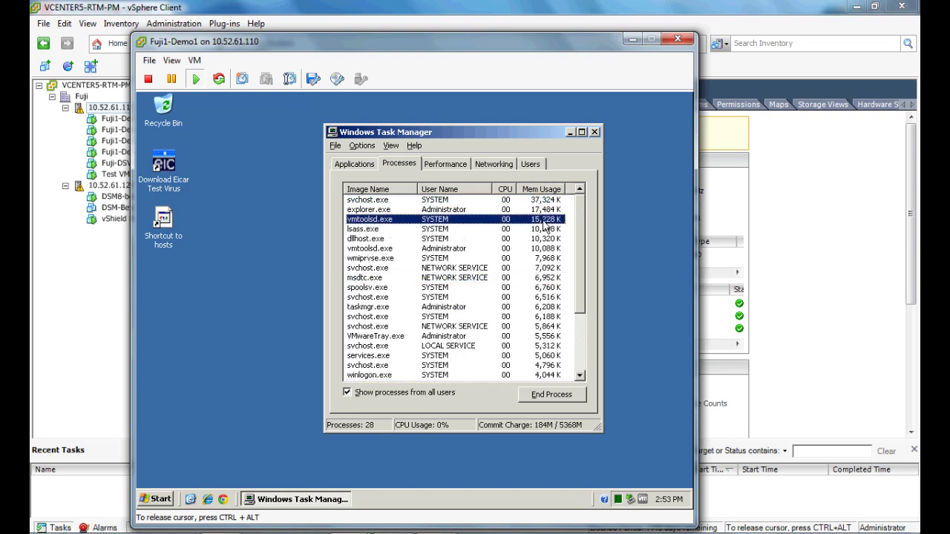
pyautogui.click(540, 209)
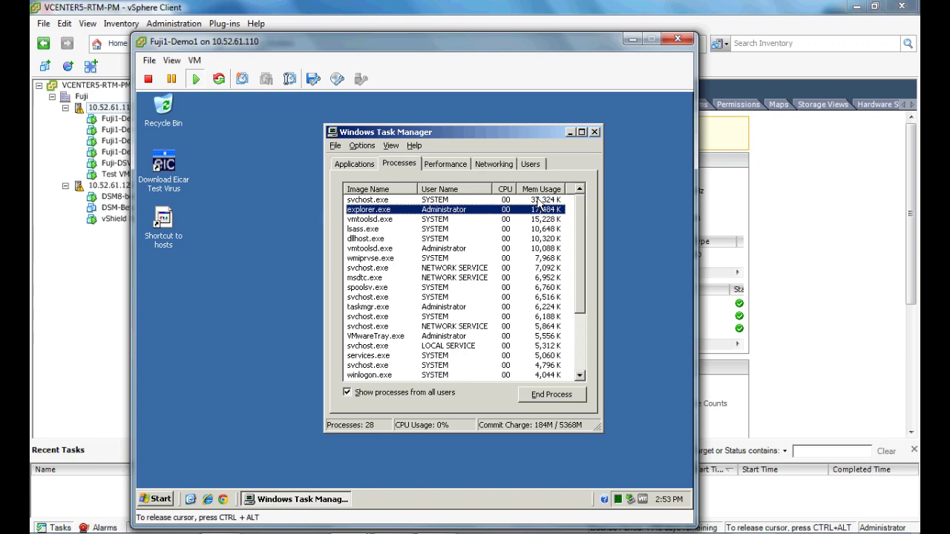
pyautogui.click(534, 249)
pyautogui.click(536, 219)
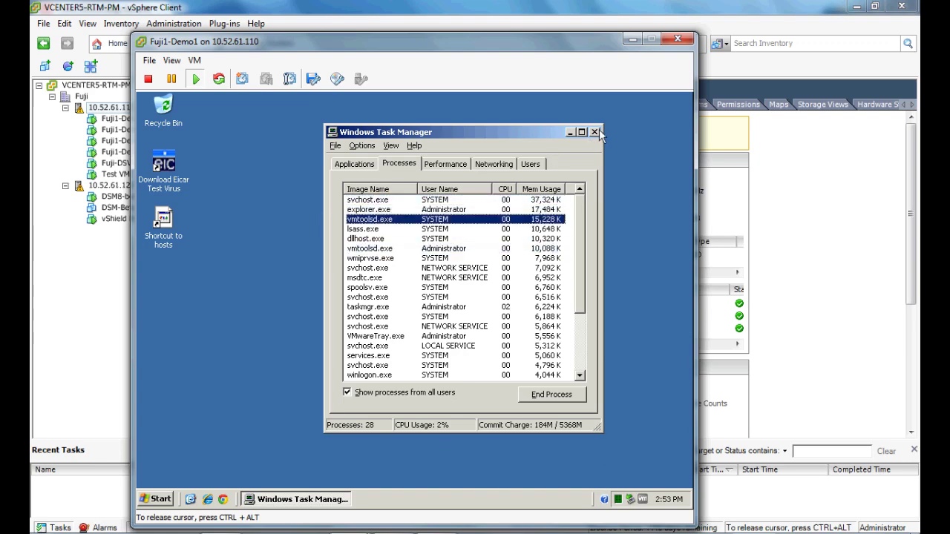
pyautogui.click(594, 132)
pyautogui.click(154, 499)
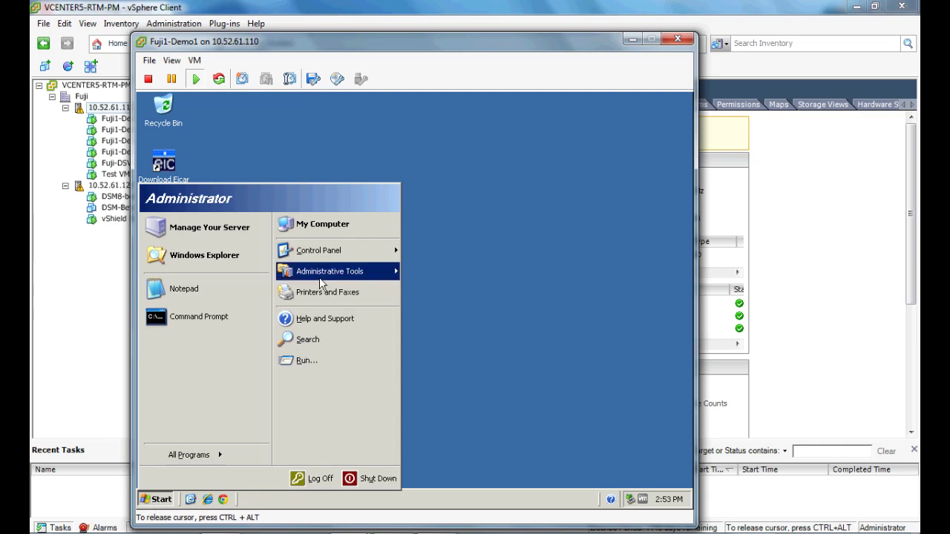
pyautogui.moveTo(364, 256)
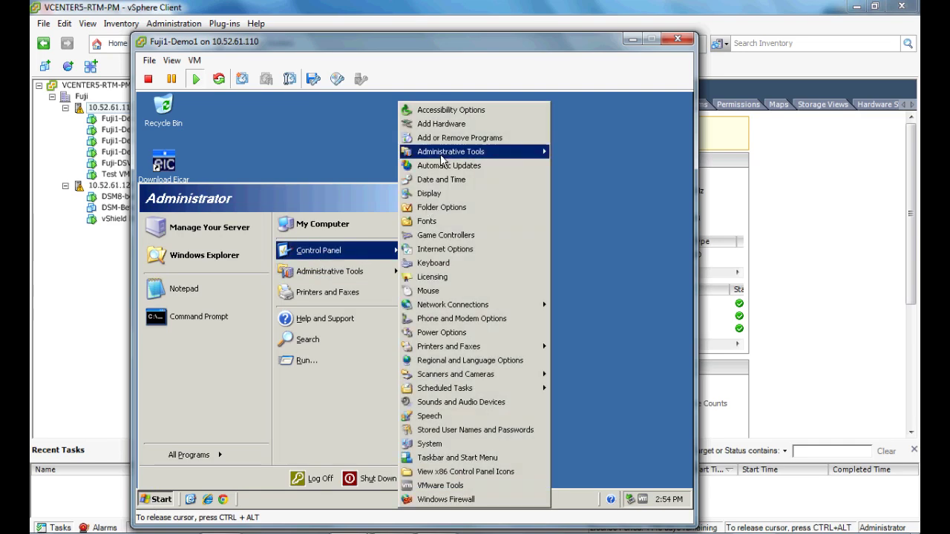
pyautogui.click(457, 138)
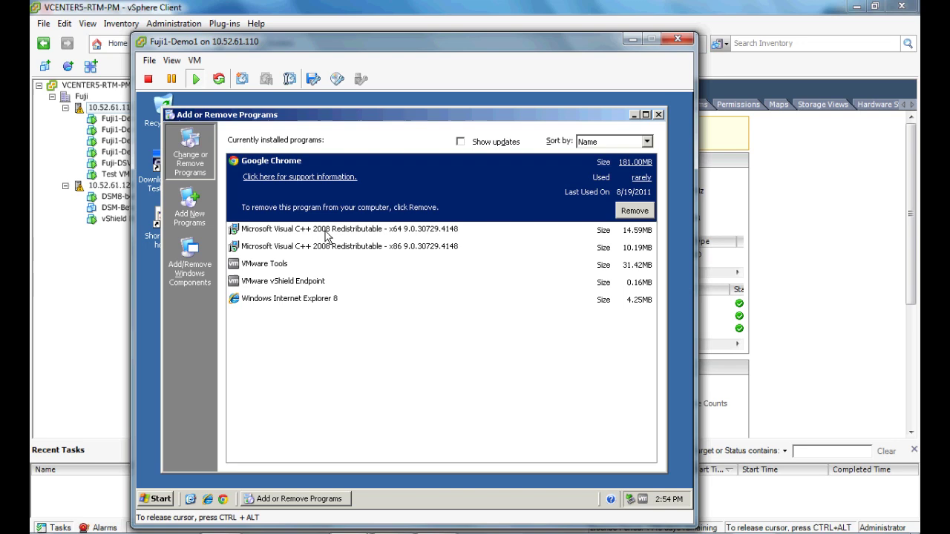
pyautogui.click(658, 116)
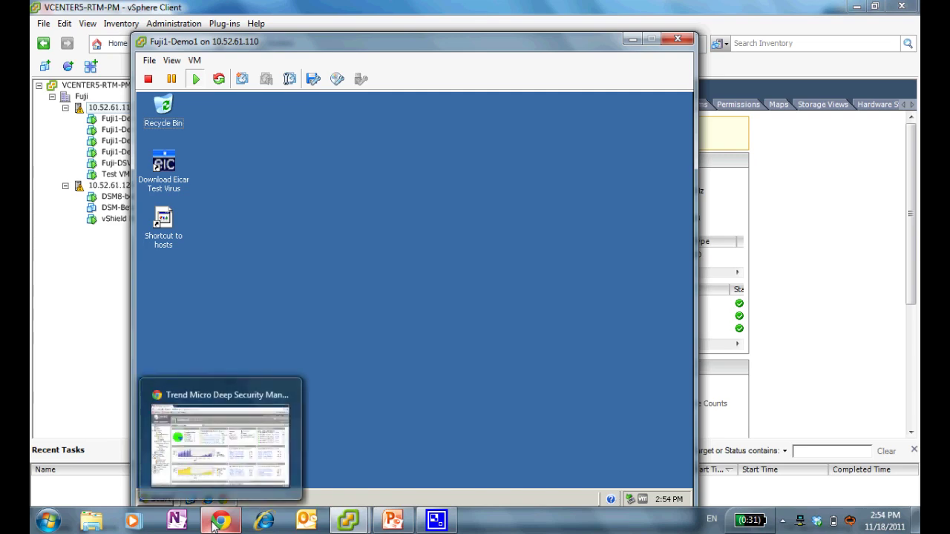
# Step: Open Fuji1-Demo1's Details from the Fuji group and view its Integrity Monitoring baseline
pyautogui.click(214, 524)
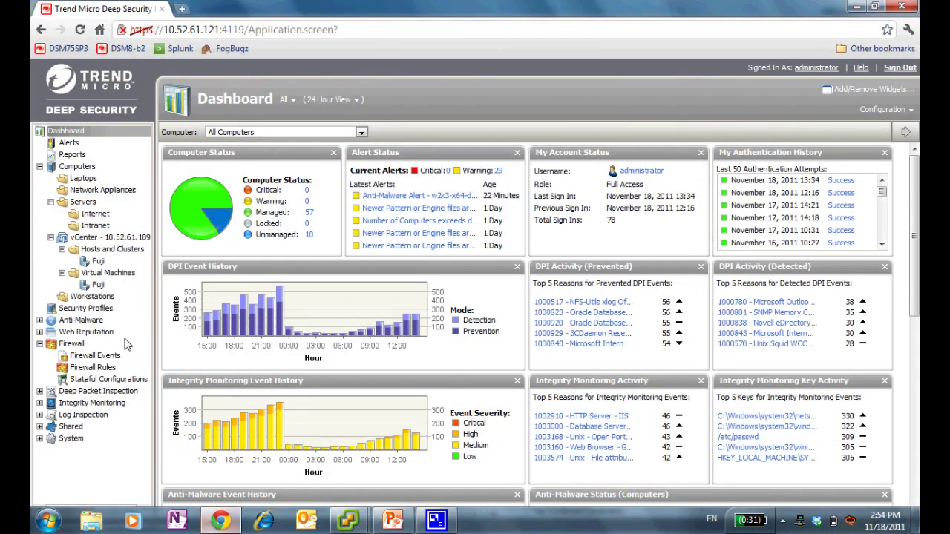
pyautogui.click(98, 285)
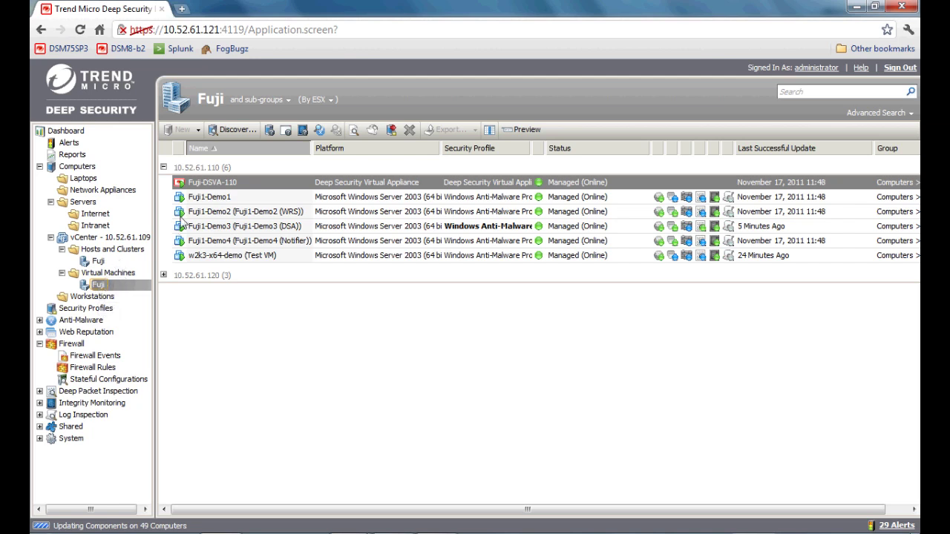
pyautogui.click(208, 199)
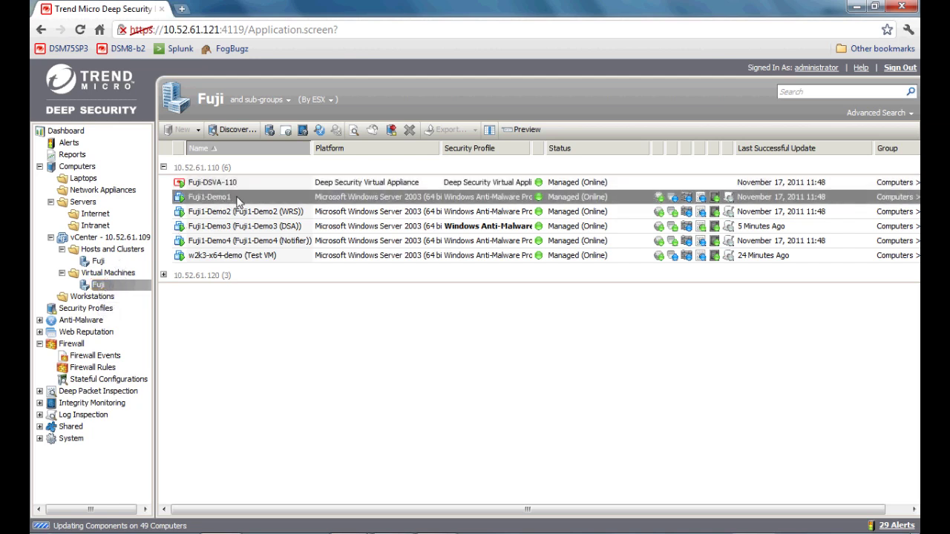
pyautogui.rightClick(237, 201)
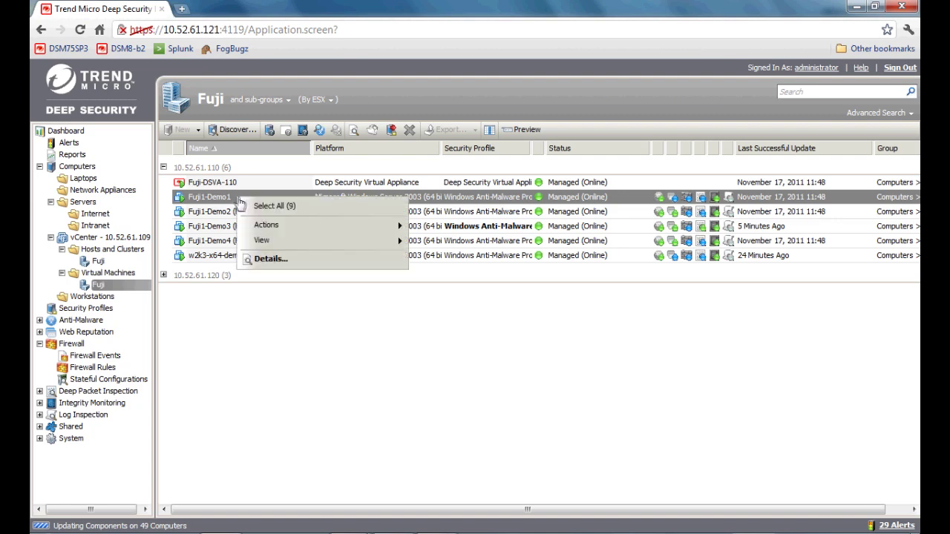
pyautogui.click(275, 259)
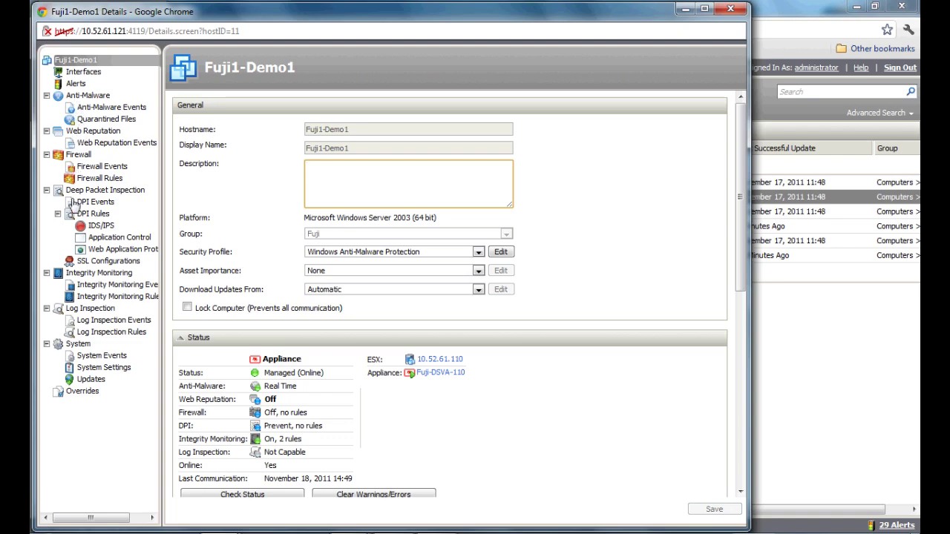
pyautogui.click(89, 273)
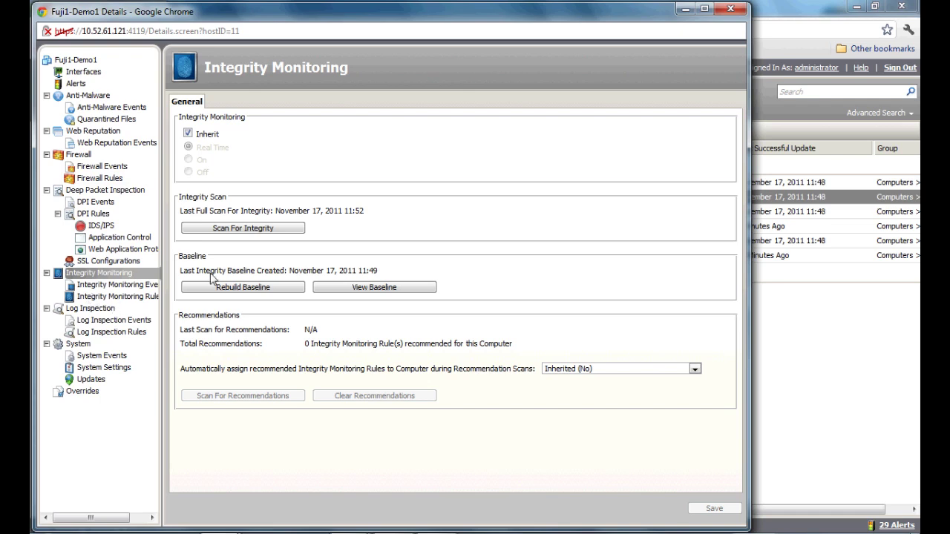
pyautogui.click(373, 288)
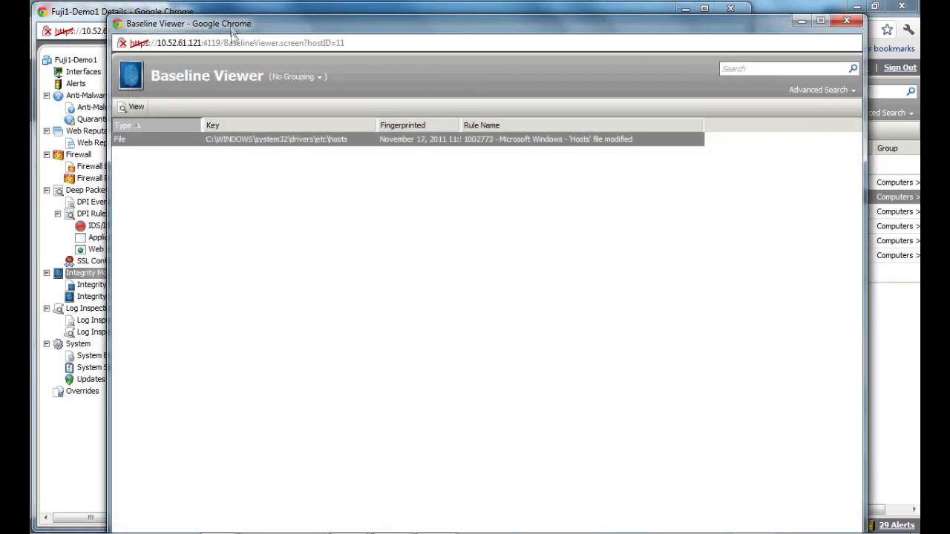
# Step: Check the hosts-file baseline and rules 1002773 and 1002780, then close Fuji1-Demo1's details
pyautogui.moveTo(228, 24); pyautogui.dragTo(213, 11)
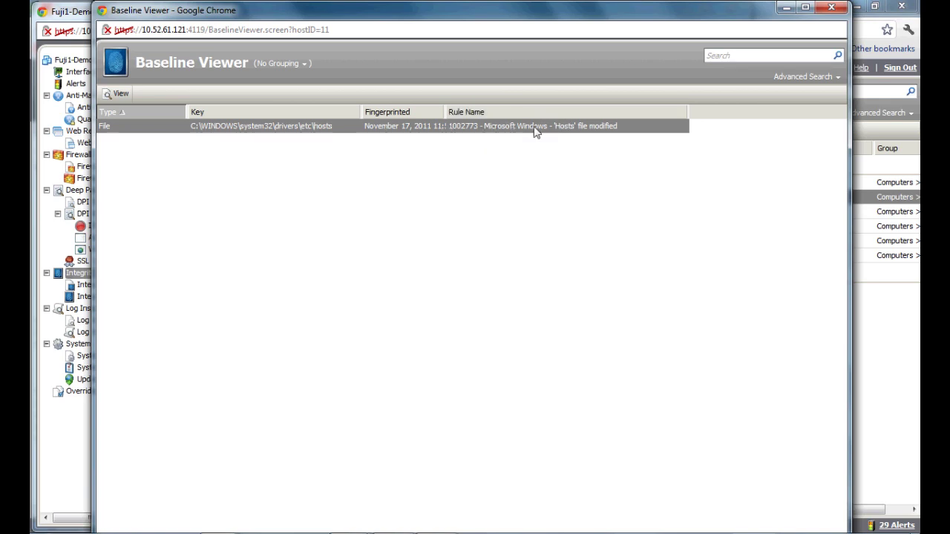
pyautogui.click(822, 14)
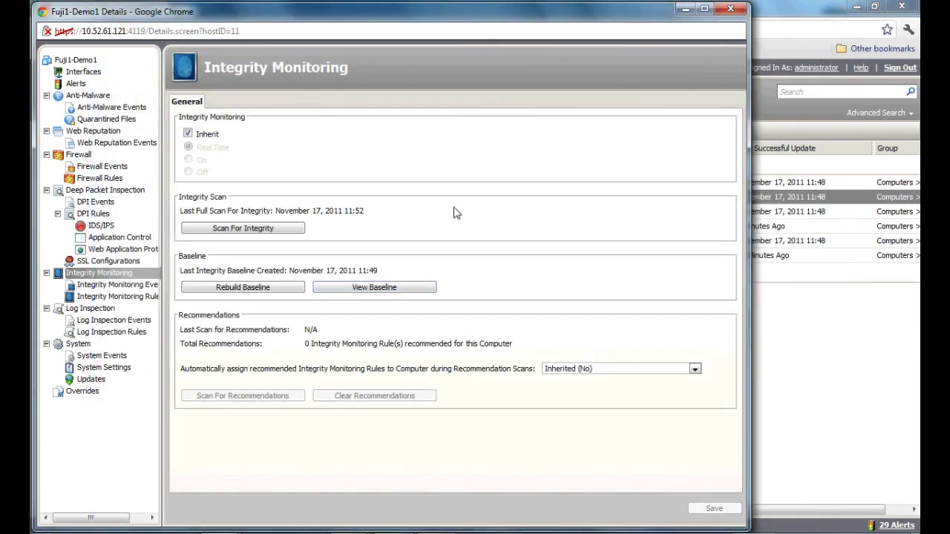
pyautogui.click(104, 298)
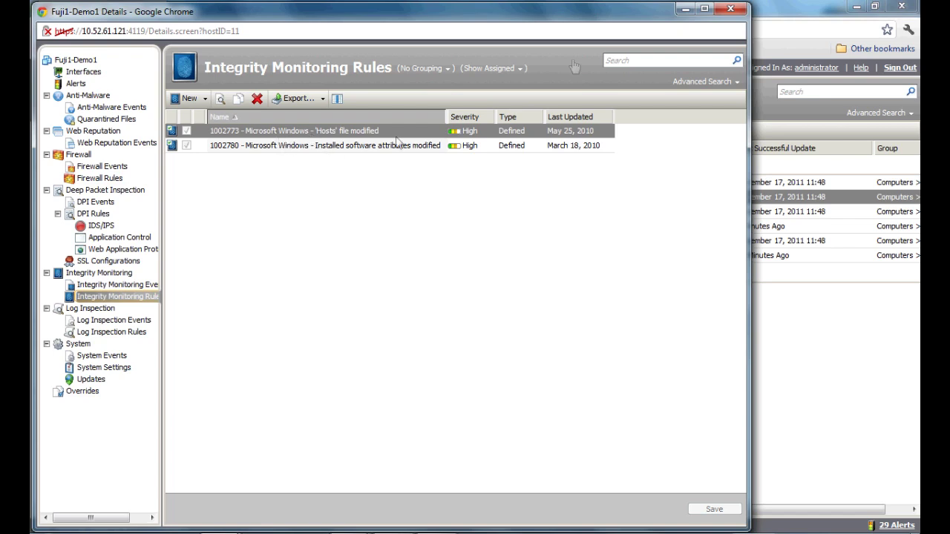
pyautogui.click(729, 10)
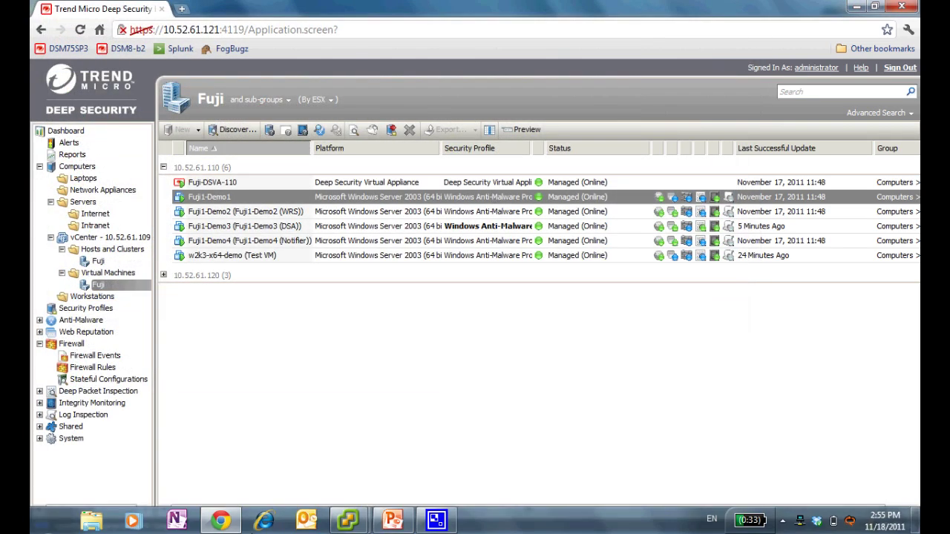
# Step: In Fuji1-Demo1's console, open the hosts file shortcut in Notepad
pyautogui.moveTo(349, 520)
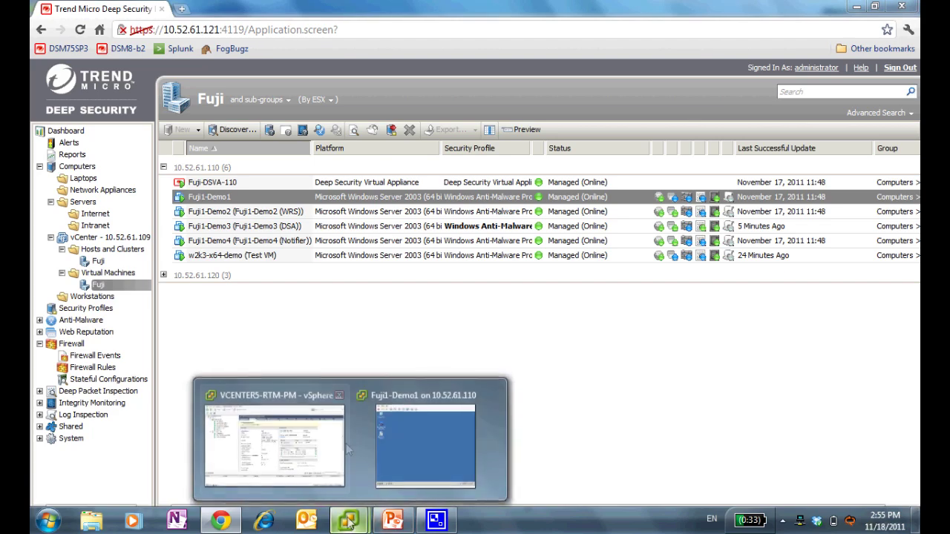
pyautogui.click(371, 435)
pyautogui.click(292, 258)
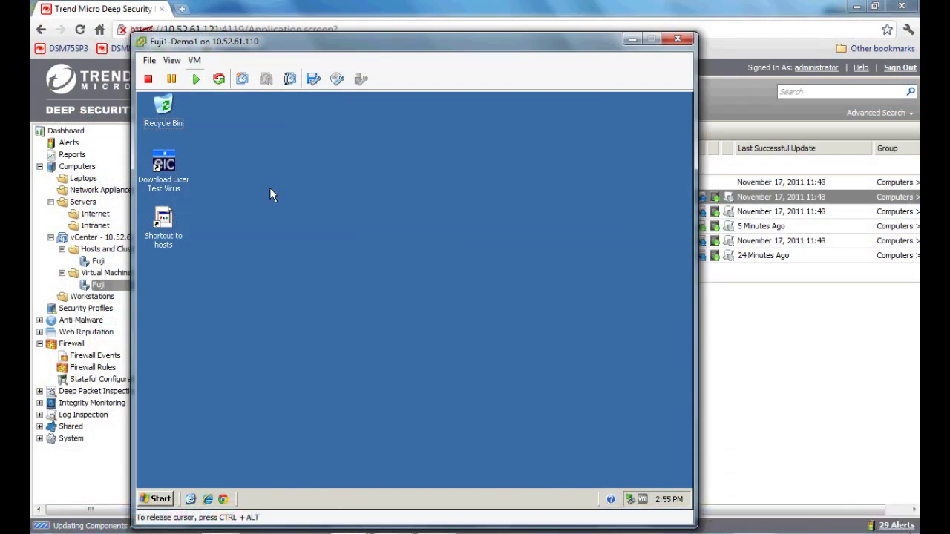
pyautogui.doubleClick(164, 250)
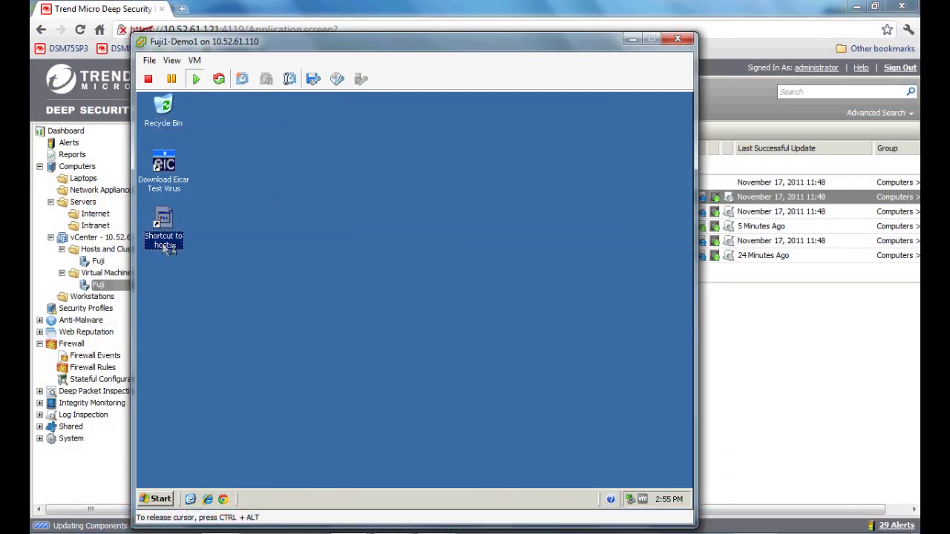
pyautogui.click(331, 233)
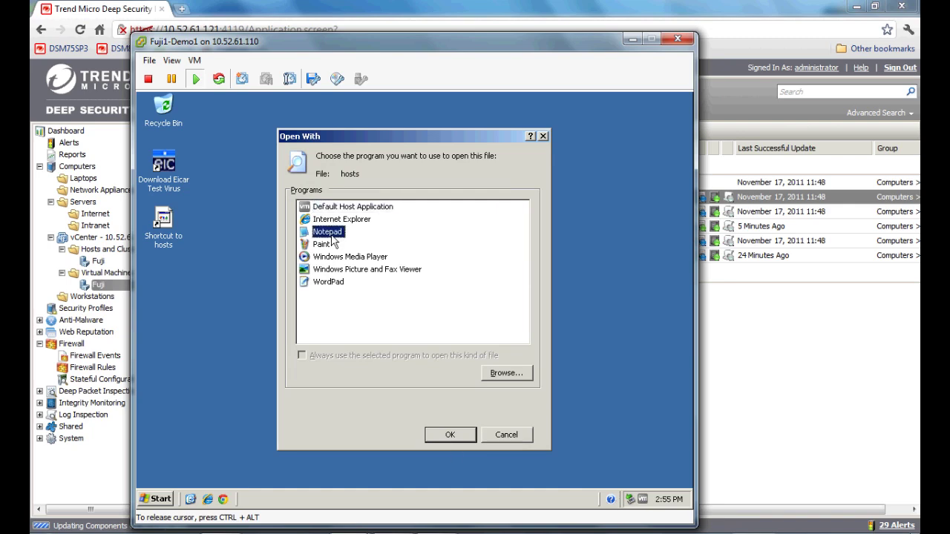
pyautogui.click(449, 435)
# Step: Add a '192.168.0.1 test' line below localhost, save, close Notepad, and release the console
pyautogui.click(262, 399)
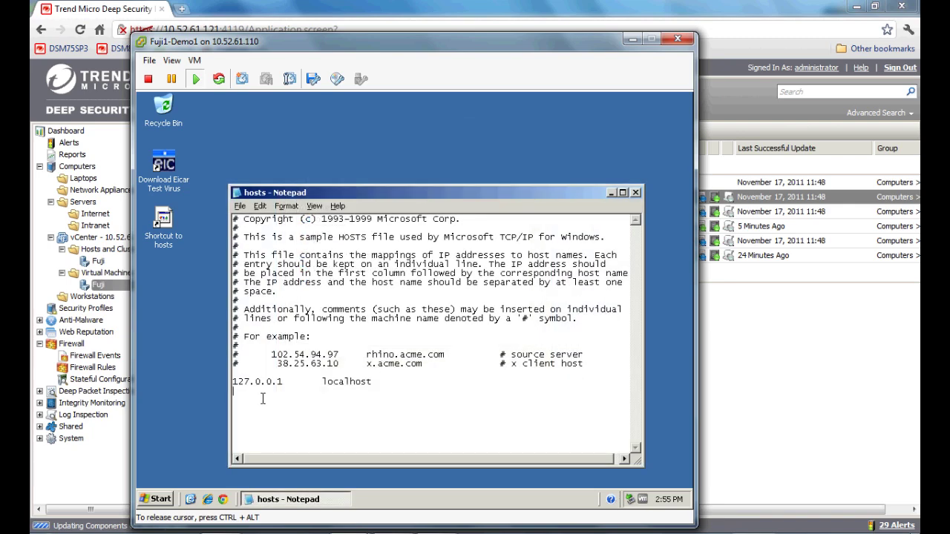
pyautogui.write('test')
pyautogui.write('192.168')
pyautogui.write('.0.1')
pyautogui.press('Tab')
pyautogui.click(240, 205)
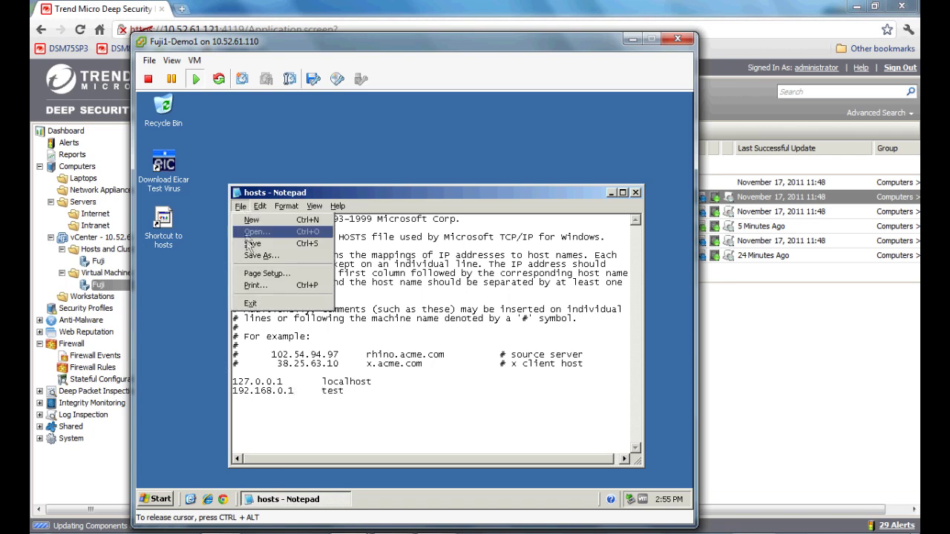
pyautogui.click(305, 243)
pyautogui.click(636, 193)
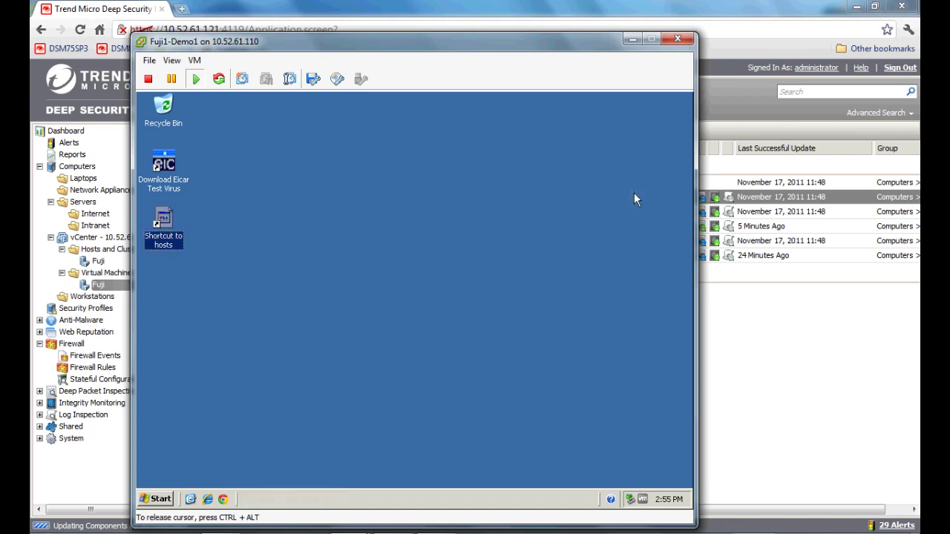
pyautogui.hotkey('ctrl', 'alt')
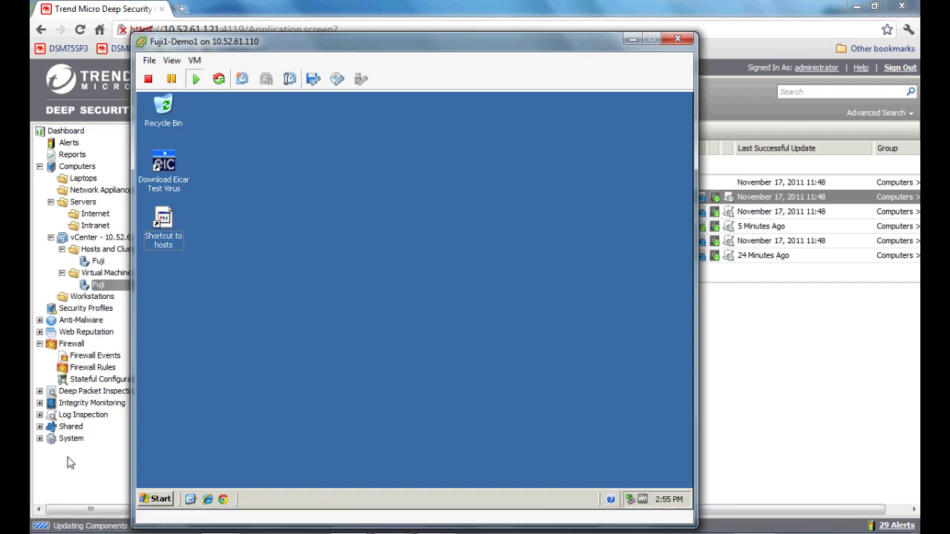
# Step: From the Fuji computer list, run Actions > Scan for Integrity on Fuji1-Demo1
pyautogui.click(88, 289)
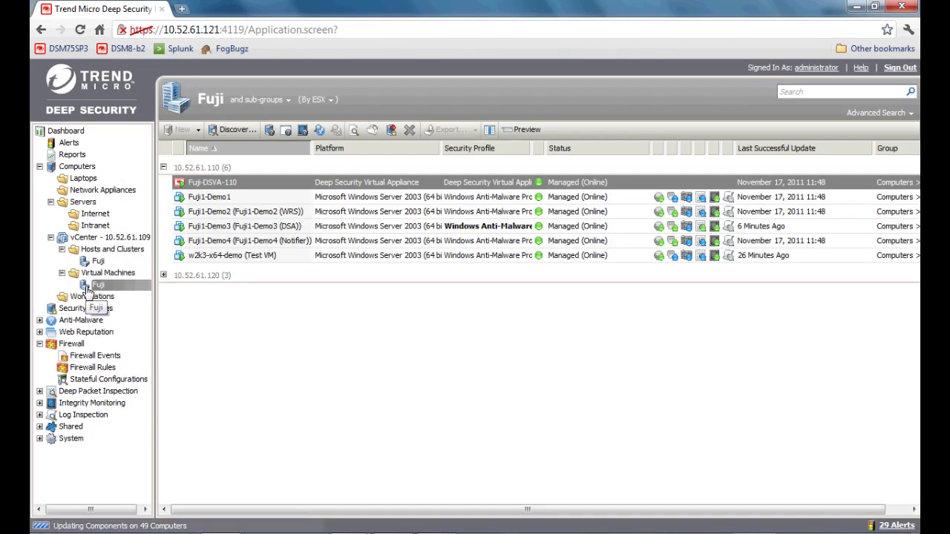
pyautogui.rightClick(253, 205)
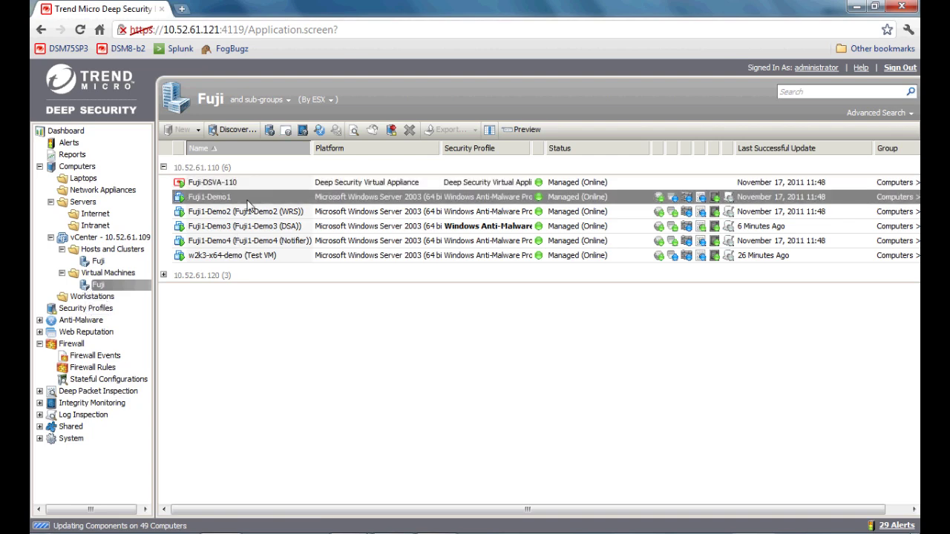
pyautogui.moveTo(265, 231)
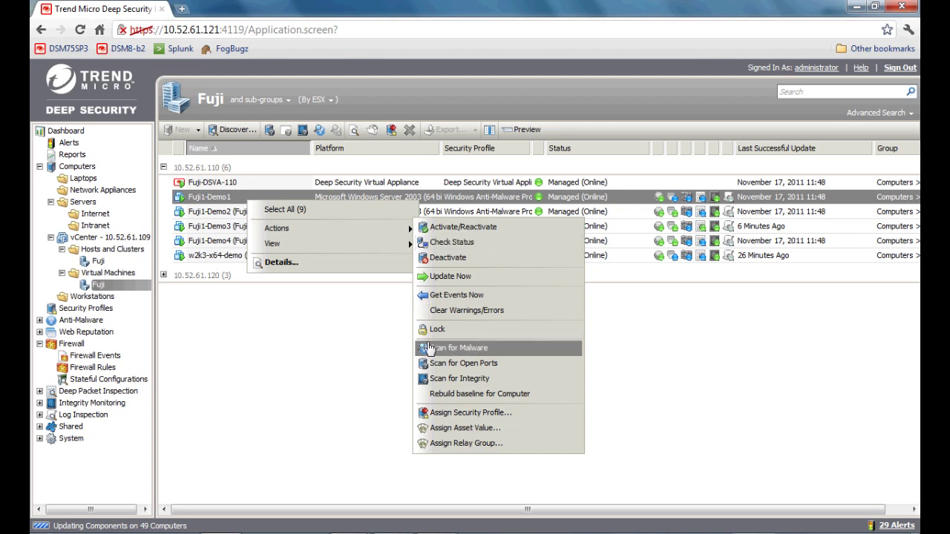
pyautogui.click(433, 381)
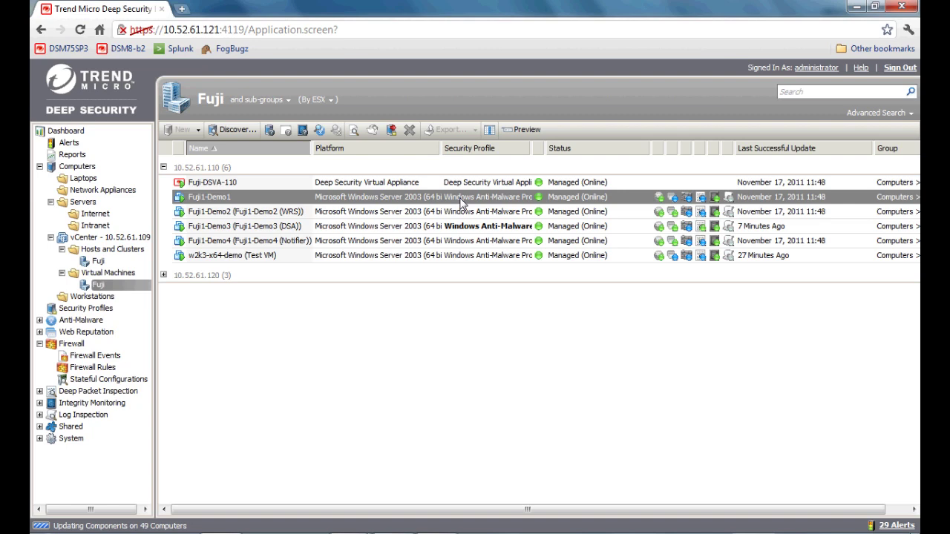
# Step: Open Fuji1-Demo1's Integrity Monitoring Events and inspect the 1002773 'Hosts' file modified event
pyautogui.doubleClick(460, 202)
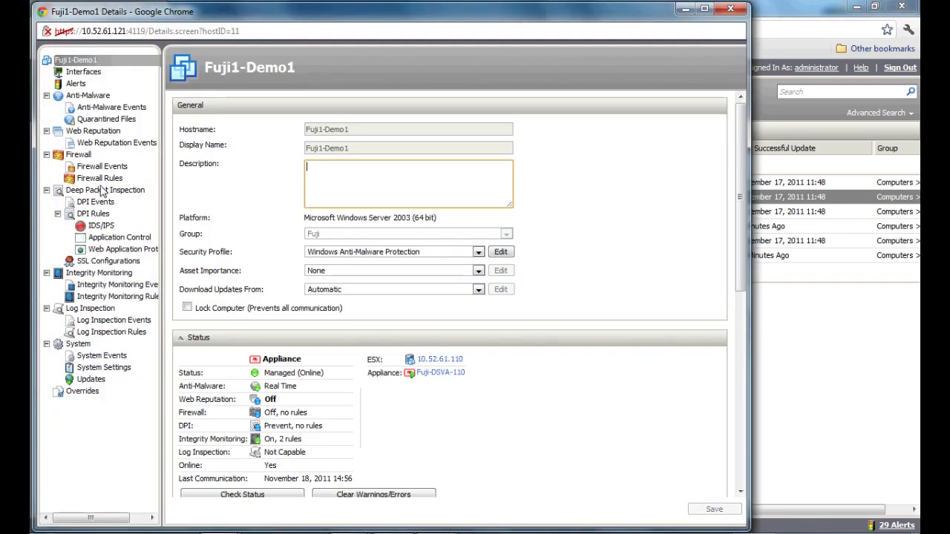
pyautogui.click(97, 285)
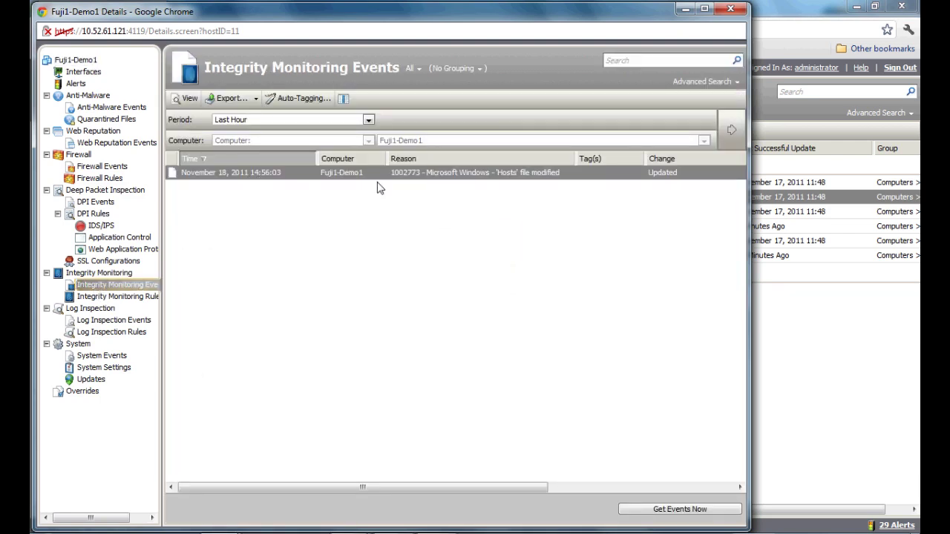
pyautogui.doubleClick(418, 179)
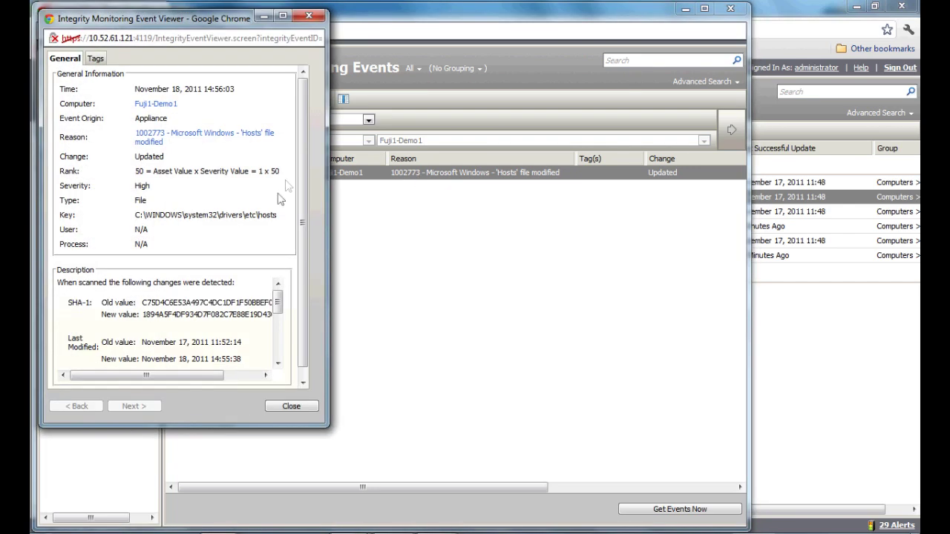
pyautogui.scroll(-1, 296, 163)
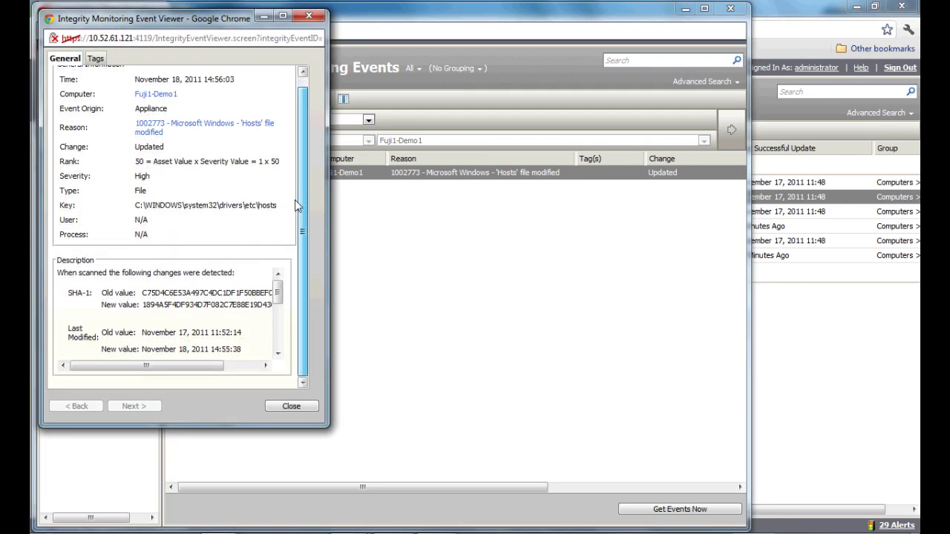
pyautogui.click(278, 408)
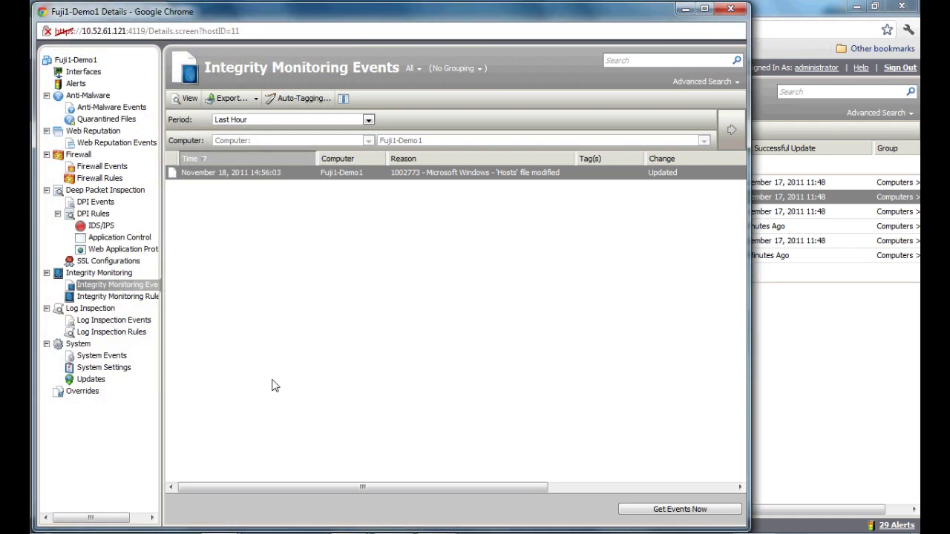